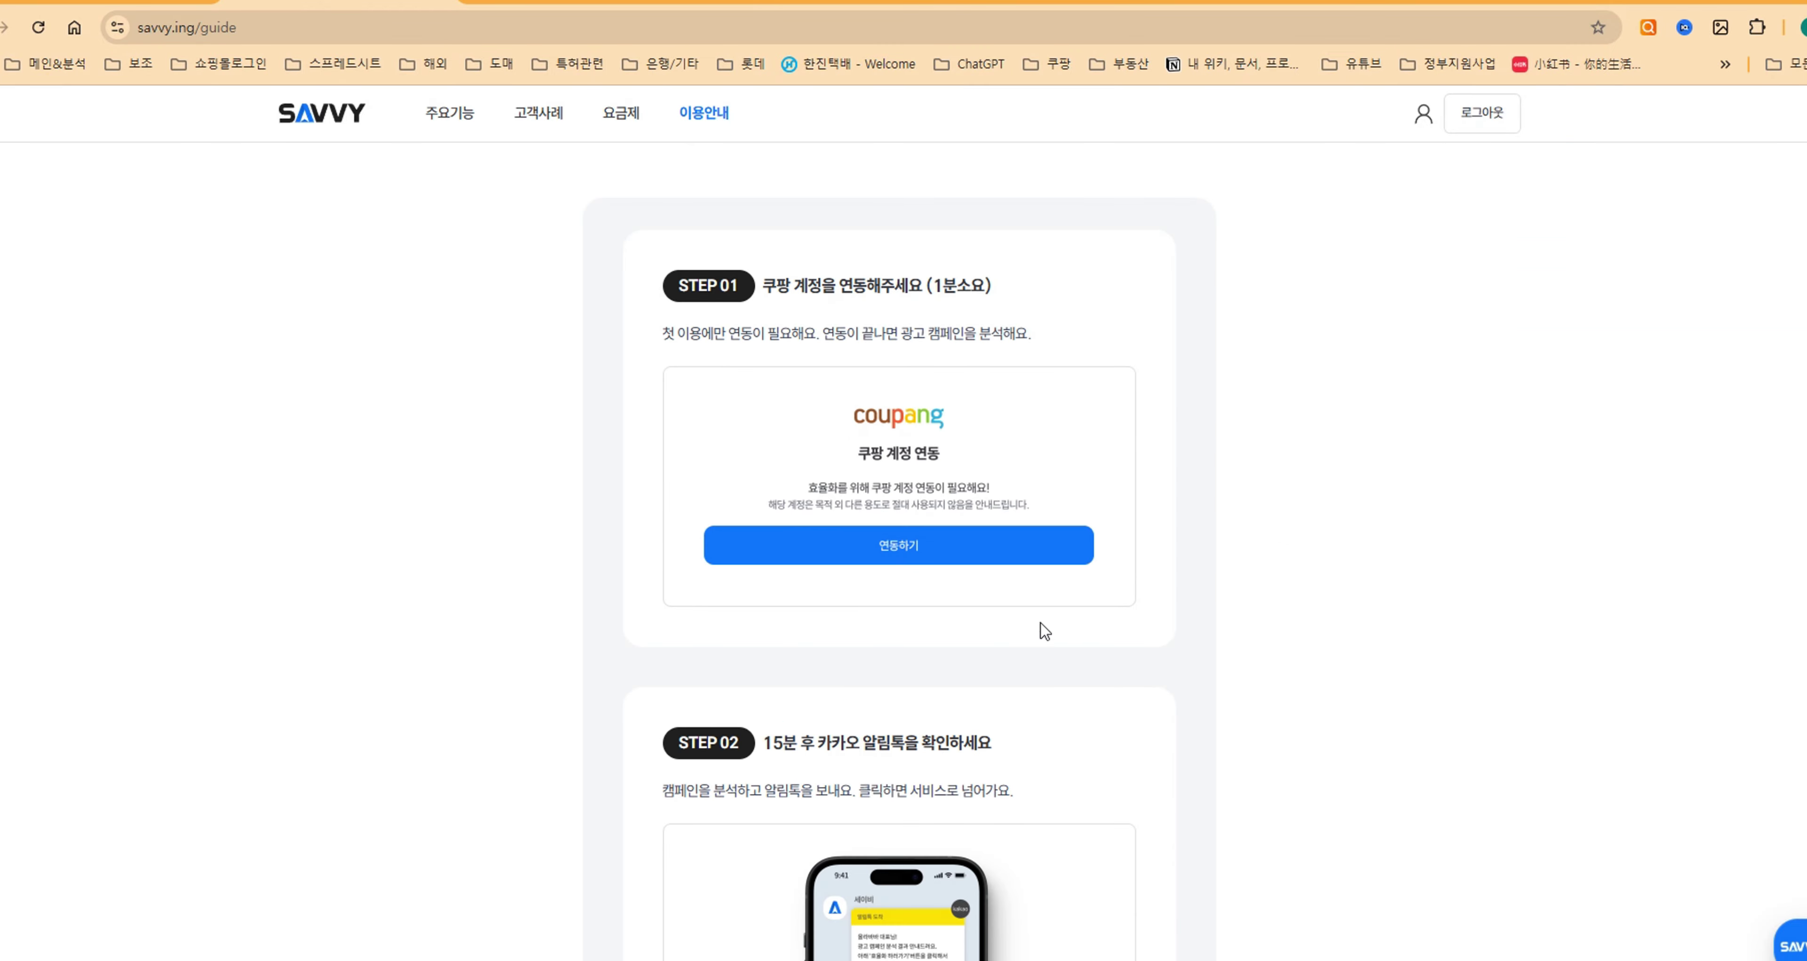
# Open the free Coupang ad check from the home page and go through the campaign analysis results
pyautogui.scroll(-2, 1049, 633)
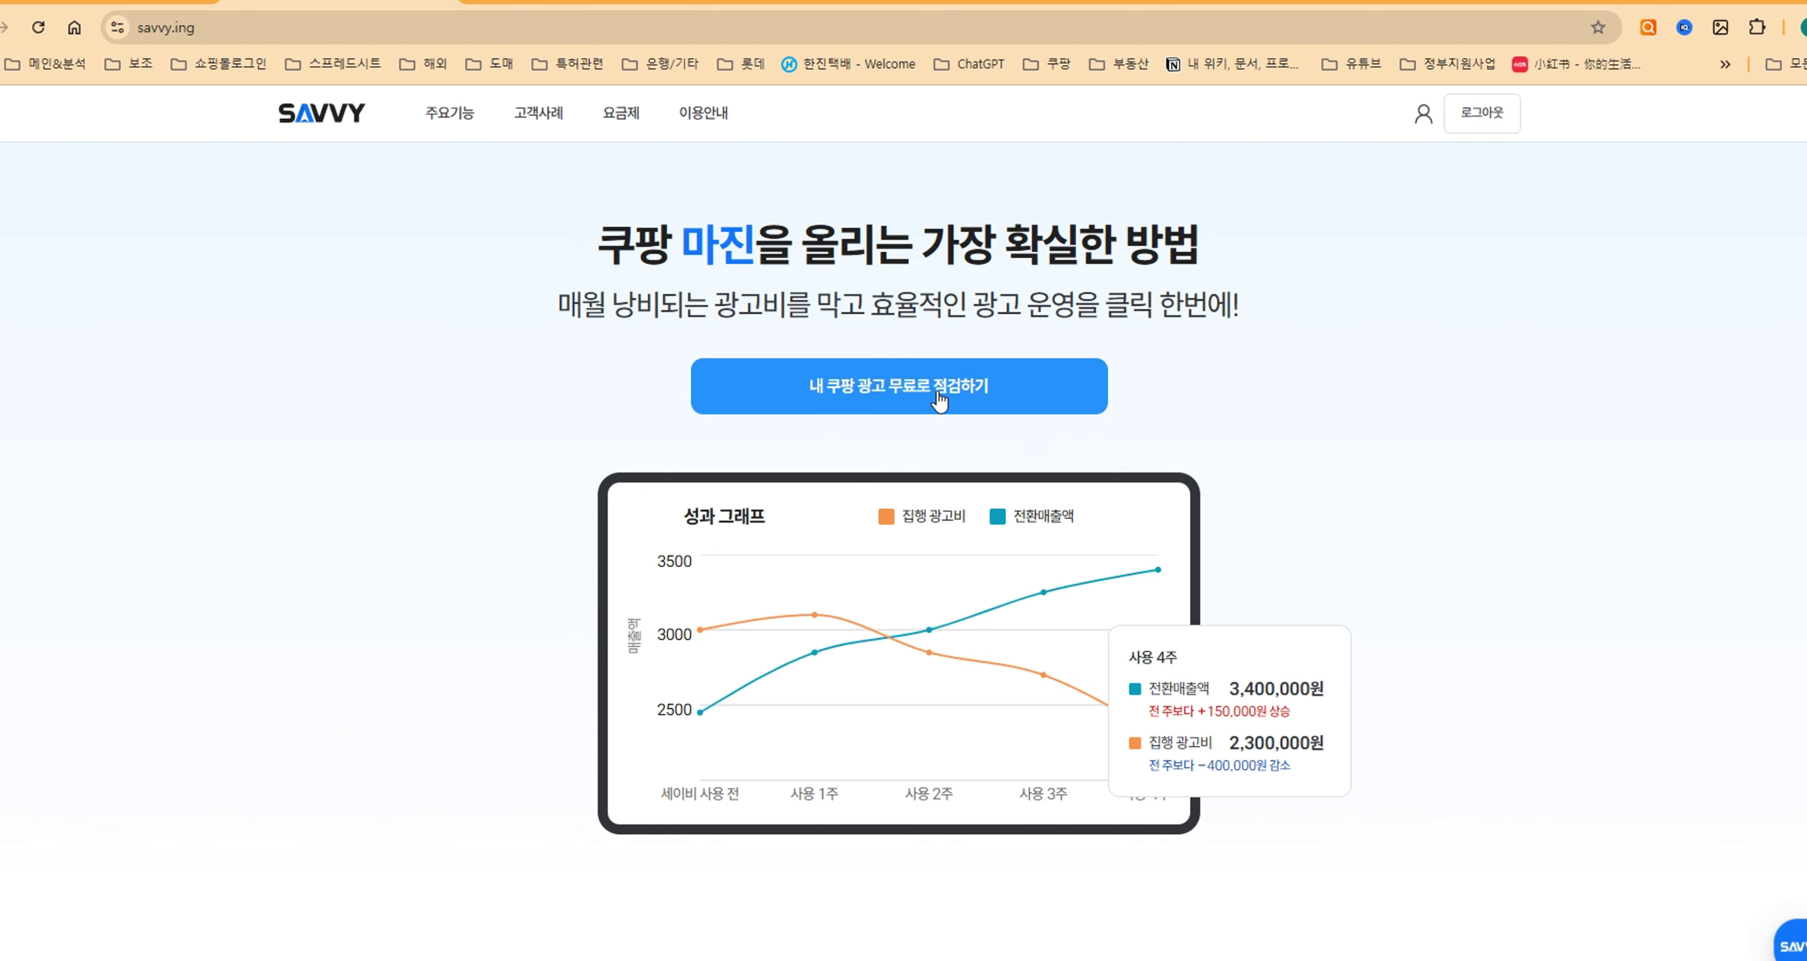
pyautogui.click(941, 401)
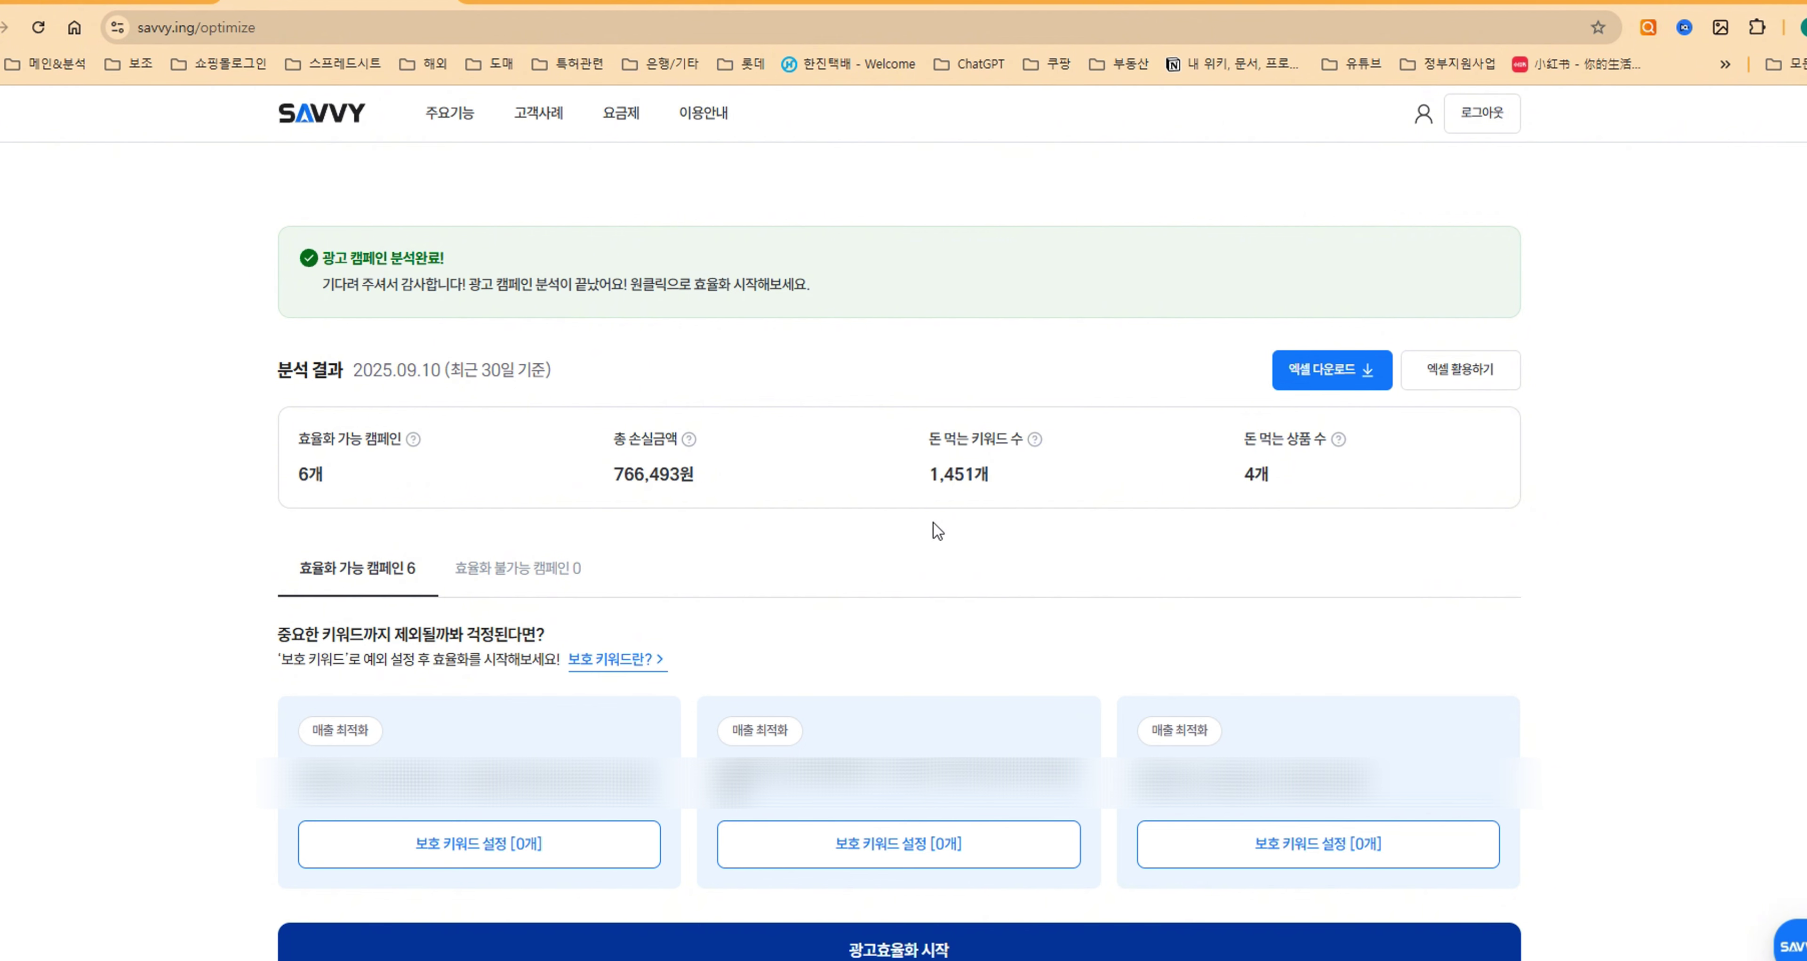
pyautogui.scroll(-4, 941, 659)
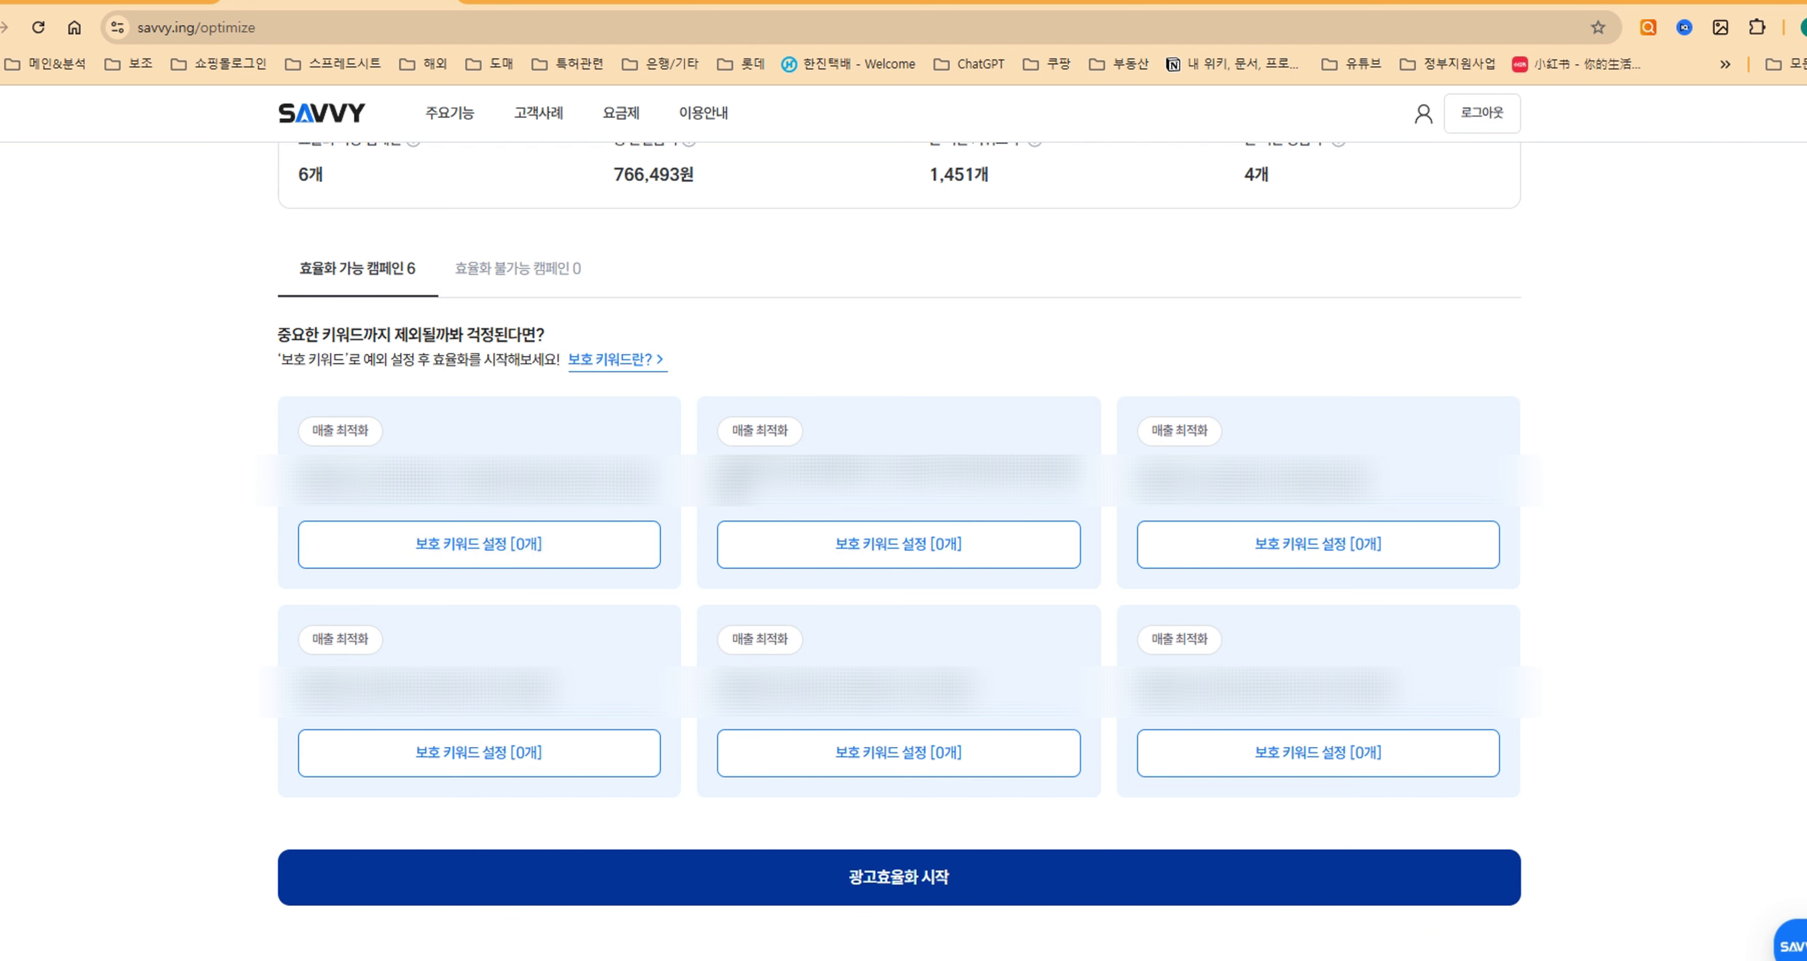
# Try marking keywords as protected in the second campaign's keyword list, closing the settings without saving
pyautogui.click(870, 561)
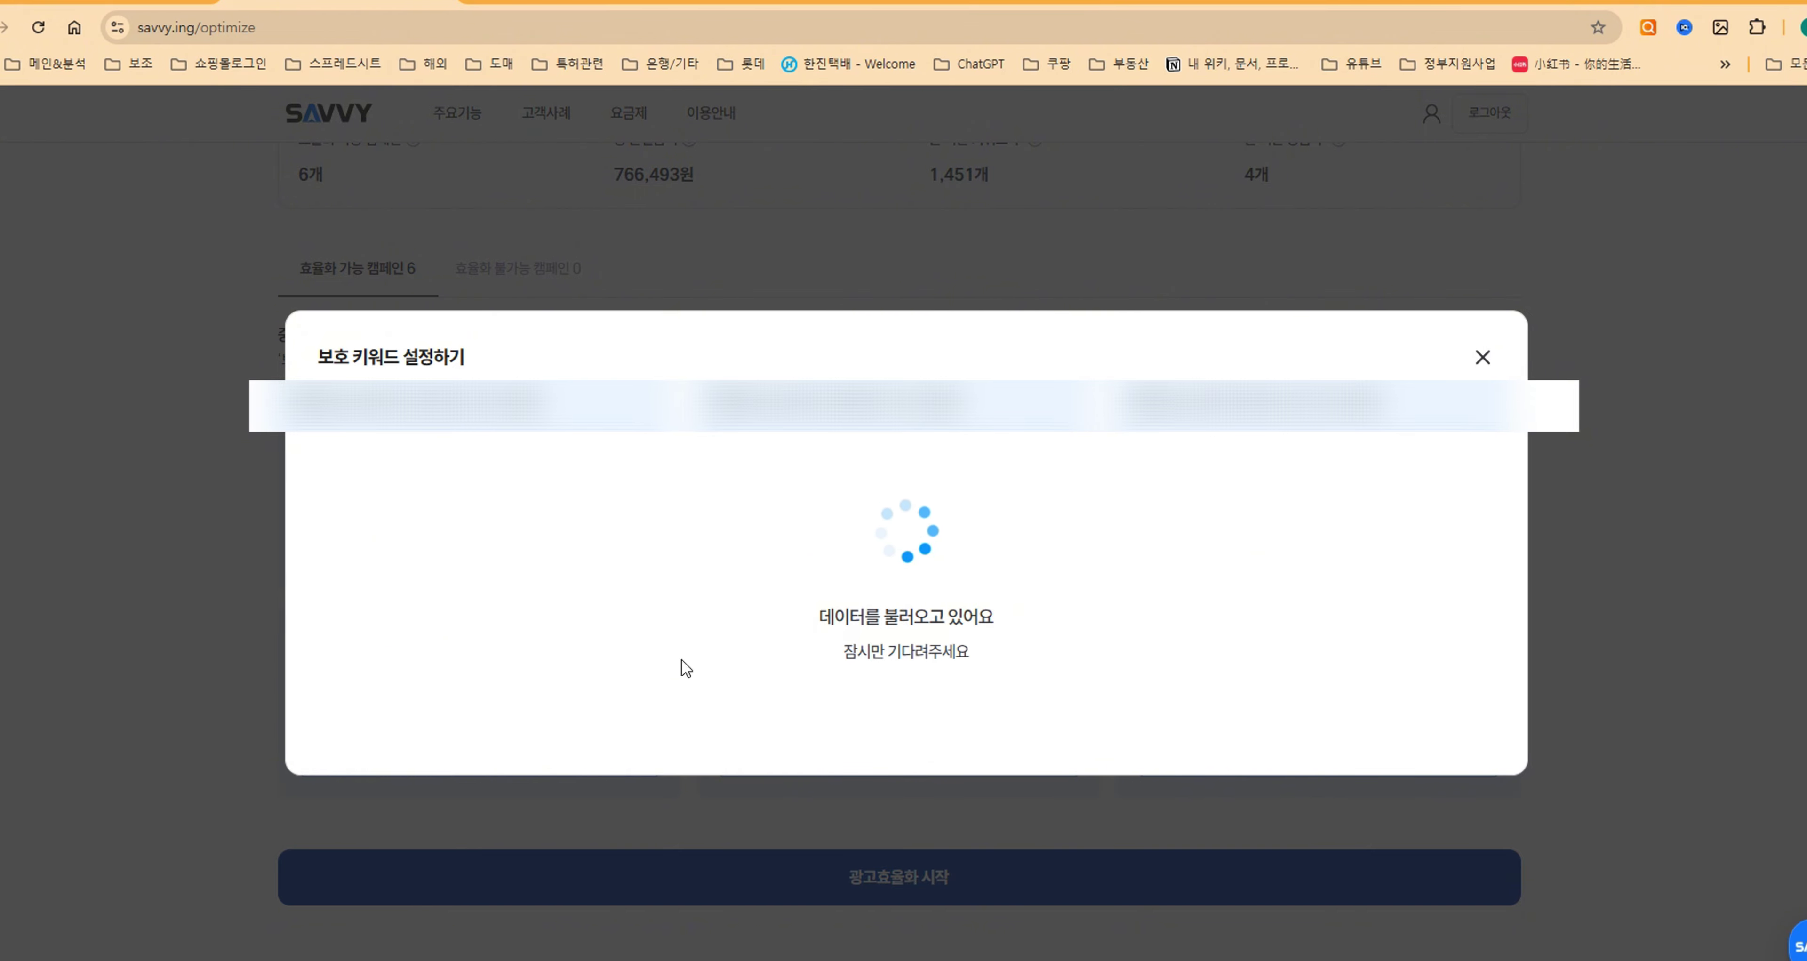
pyautogui.scroll(-8, 1150, 476)
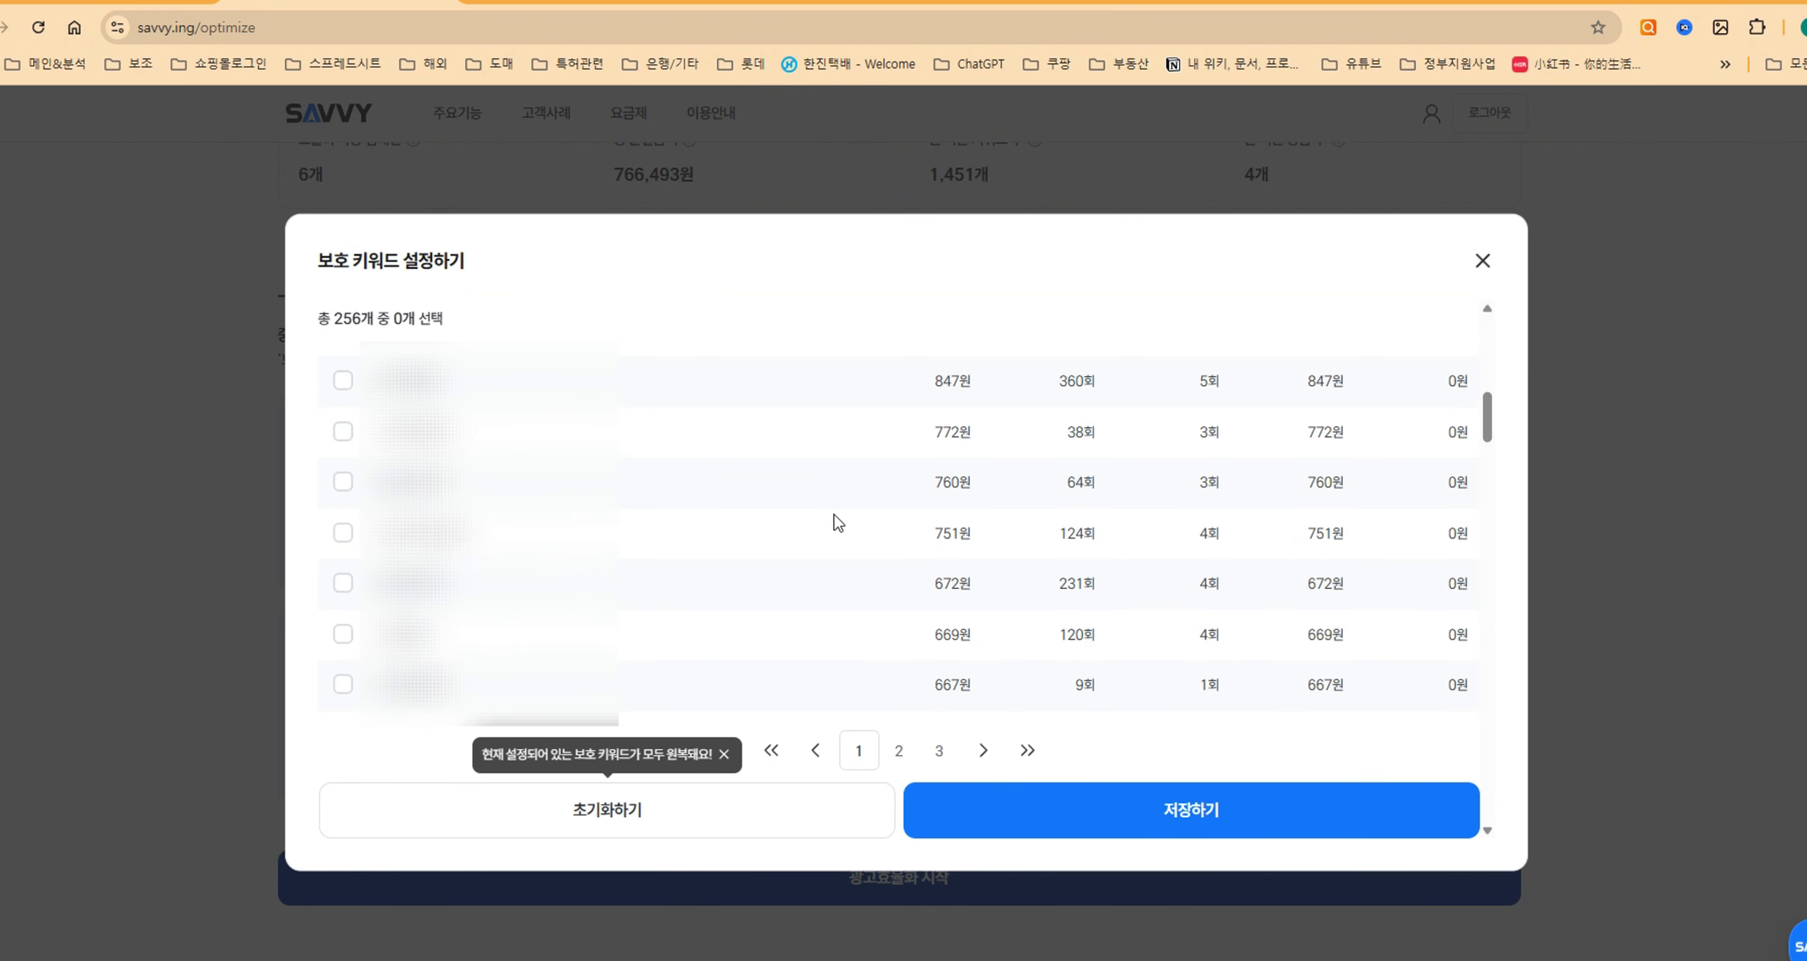
pyautogui.click(342, 487)
pyautogui.click(342, 539)
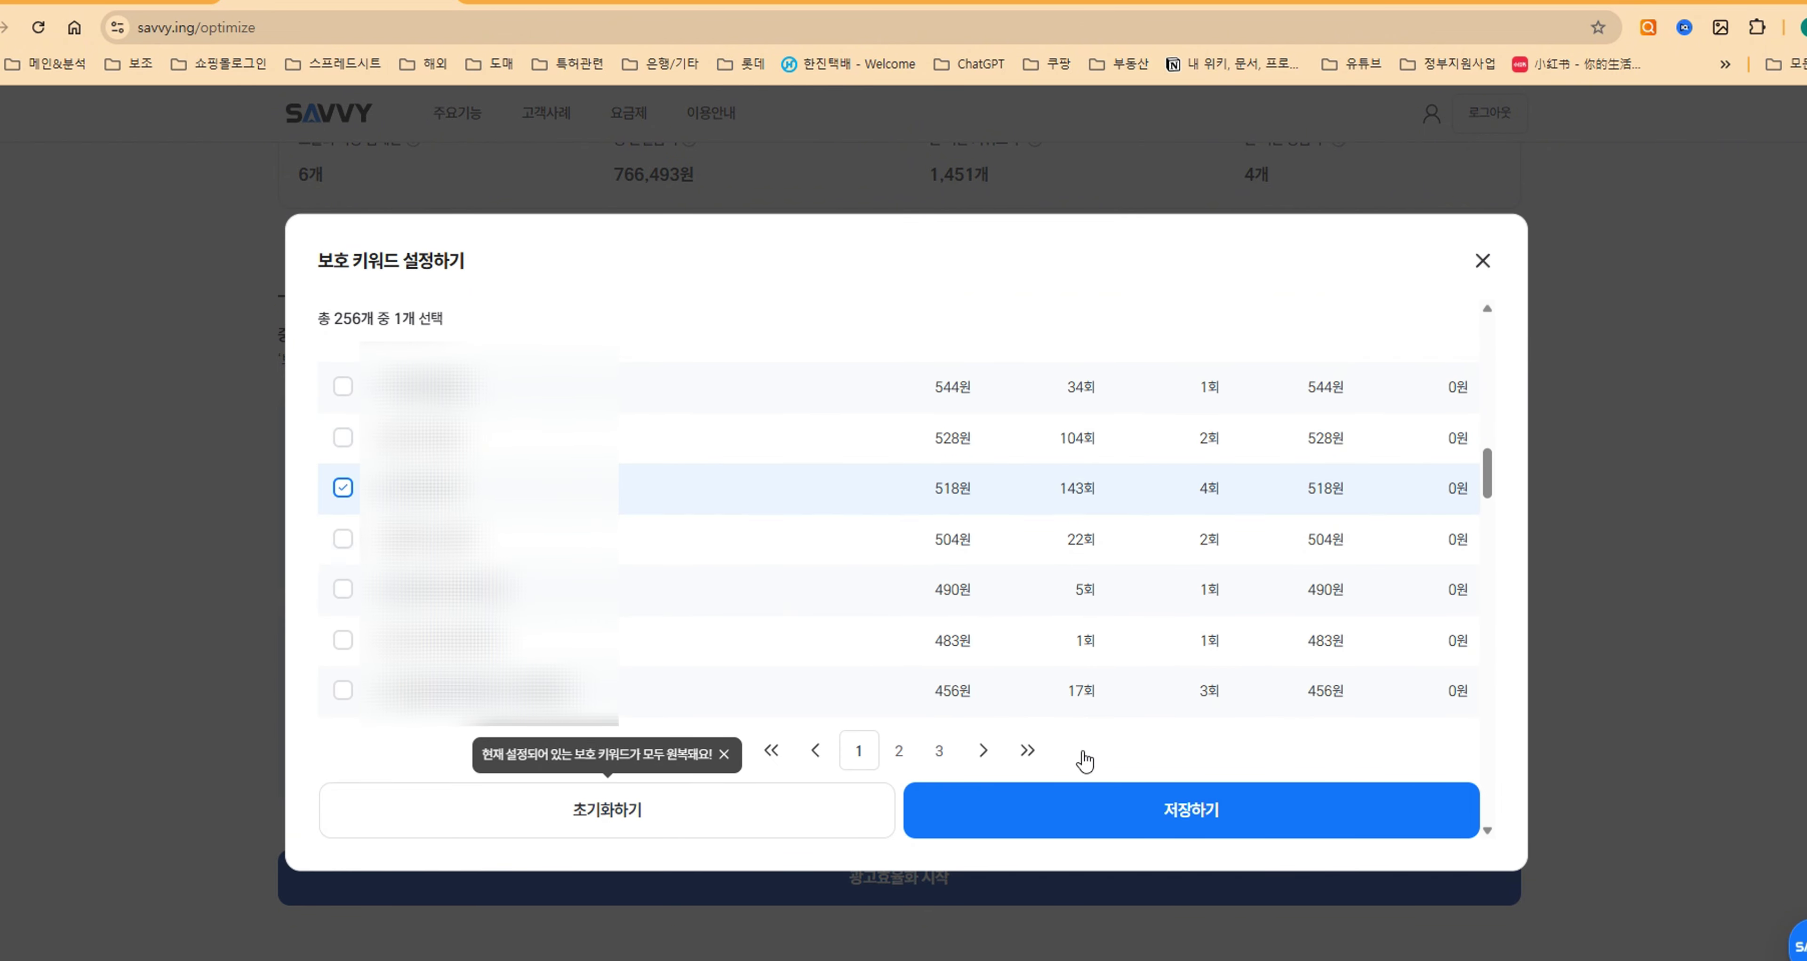
pyautogui.click(1482, 260)
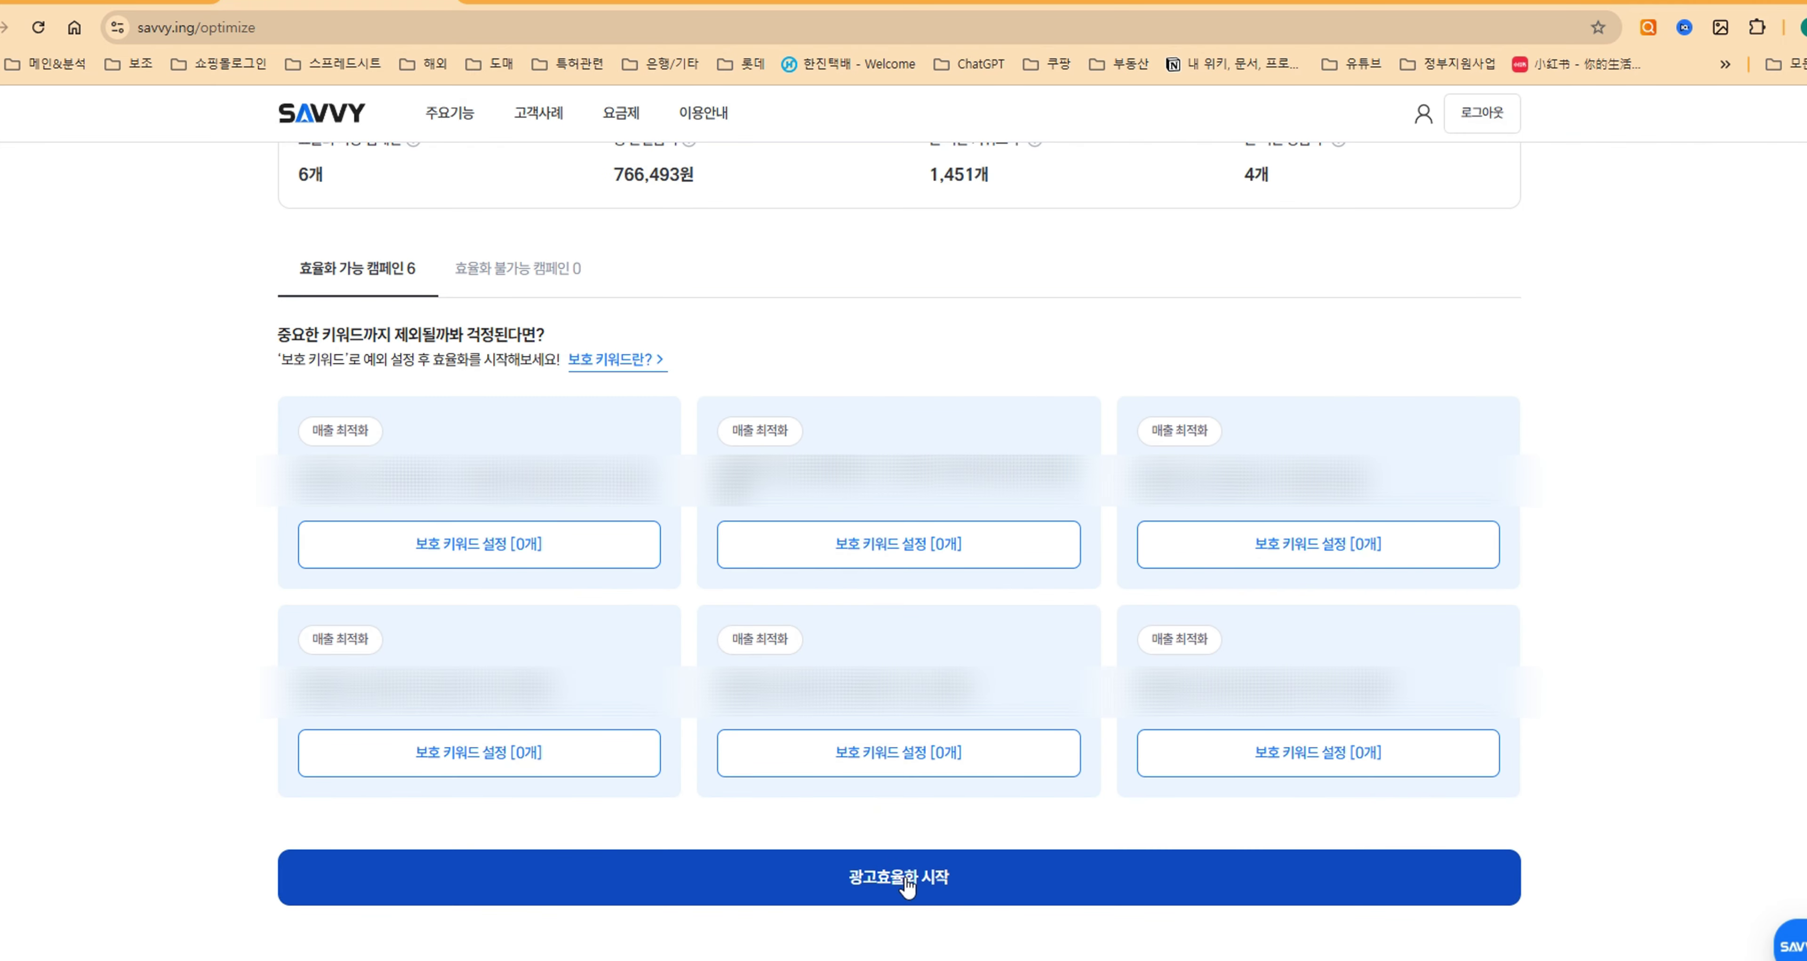
# Start the ad optimization reservation with all six campaigns selected and continue to the product exclusion stage
pyautogui.click(940, 883)
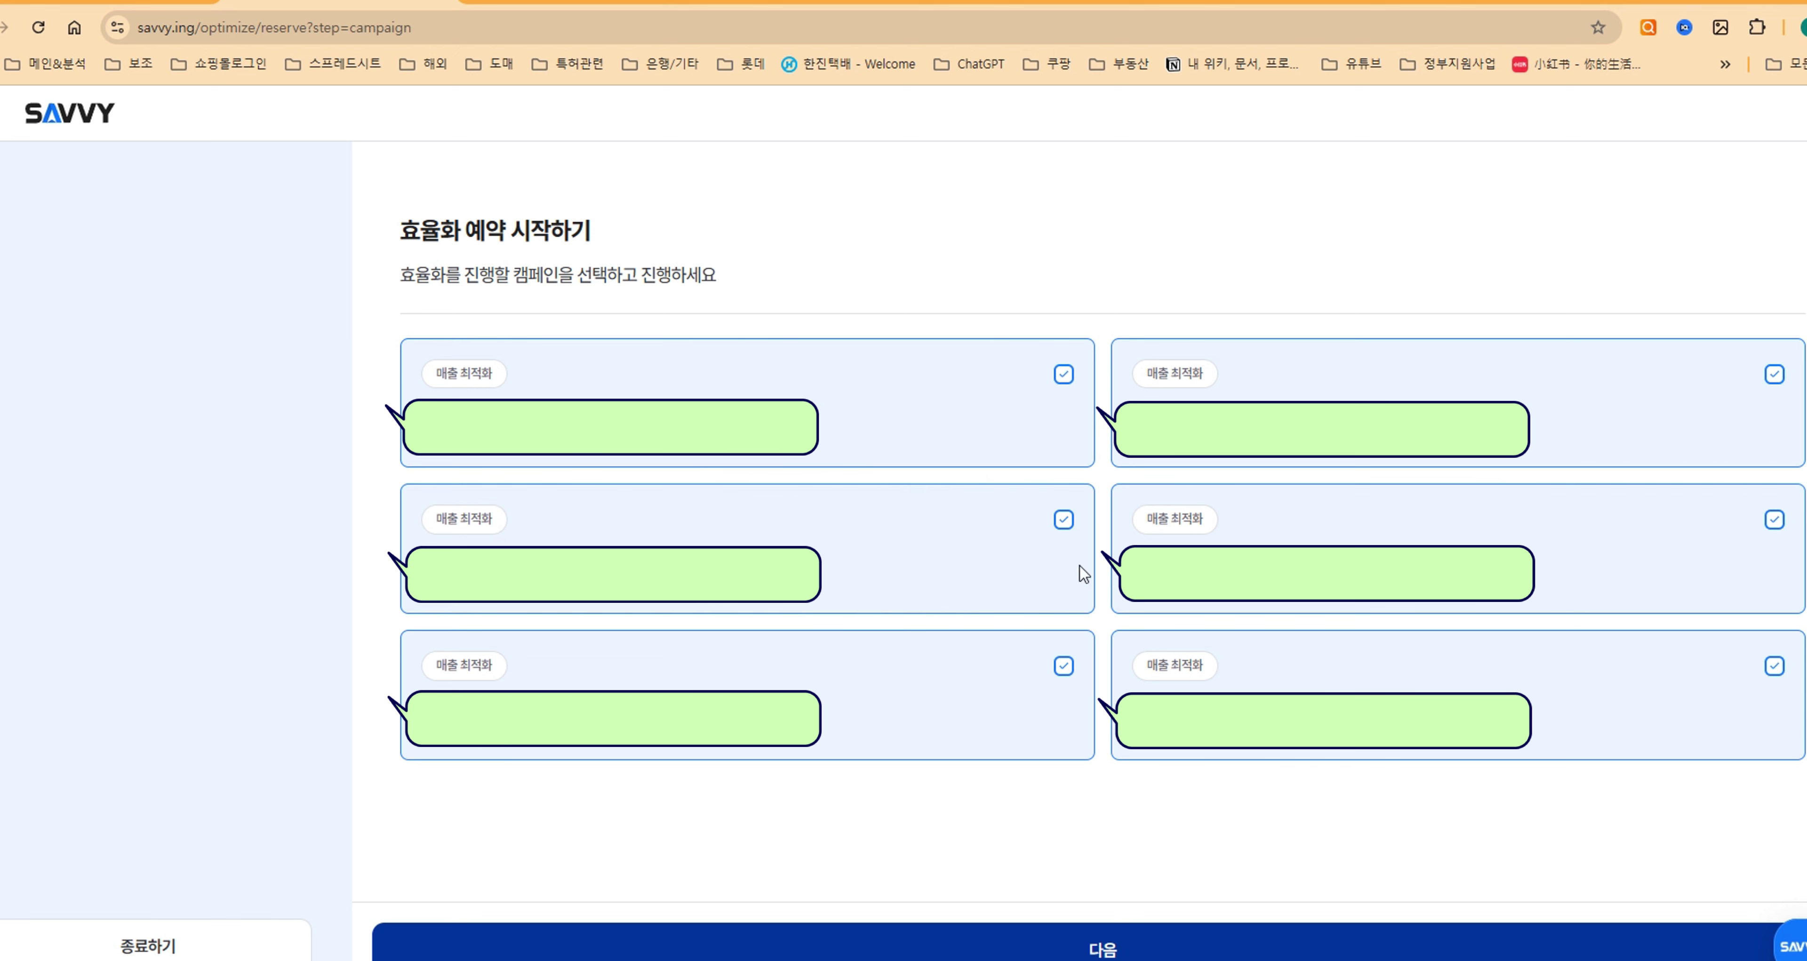
pyautogui.click(922, 406)
pyautogui.click(1298, 459)
pyautogui.click(1295, 536)
pyautogui.click(913, 561)
pyautogui.click(885, 666)
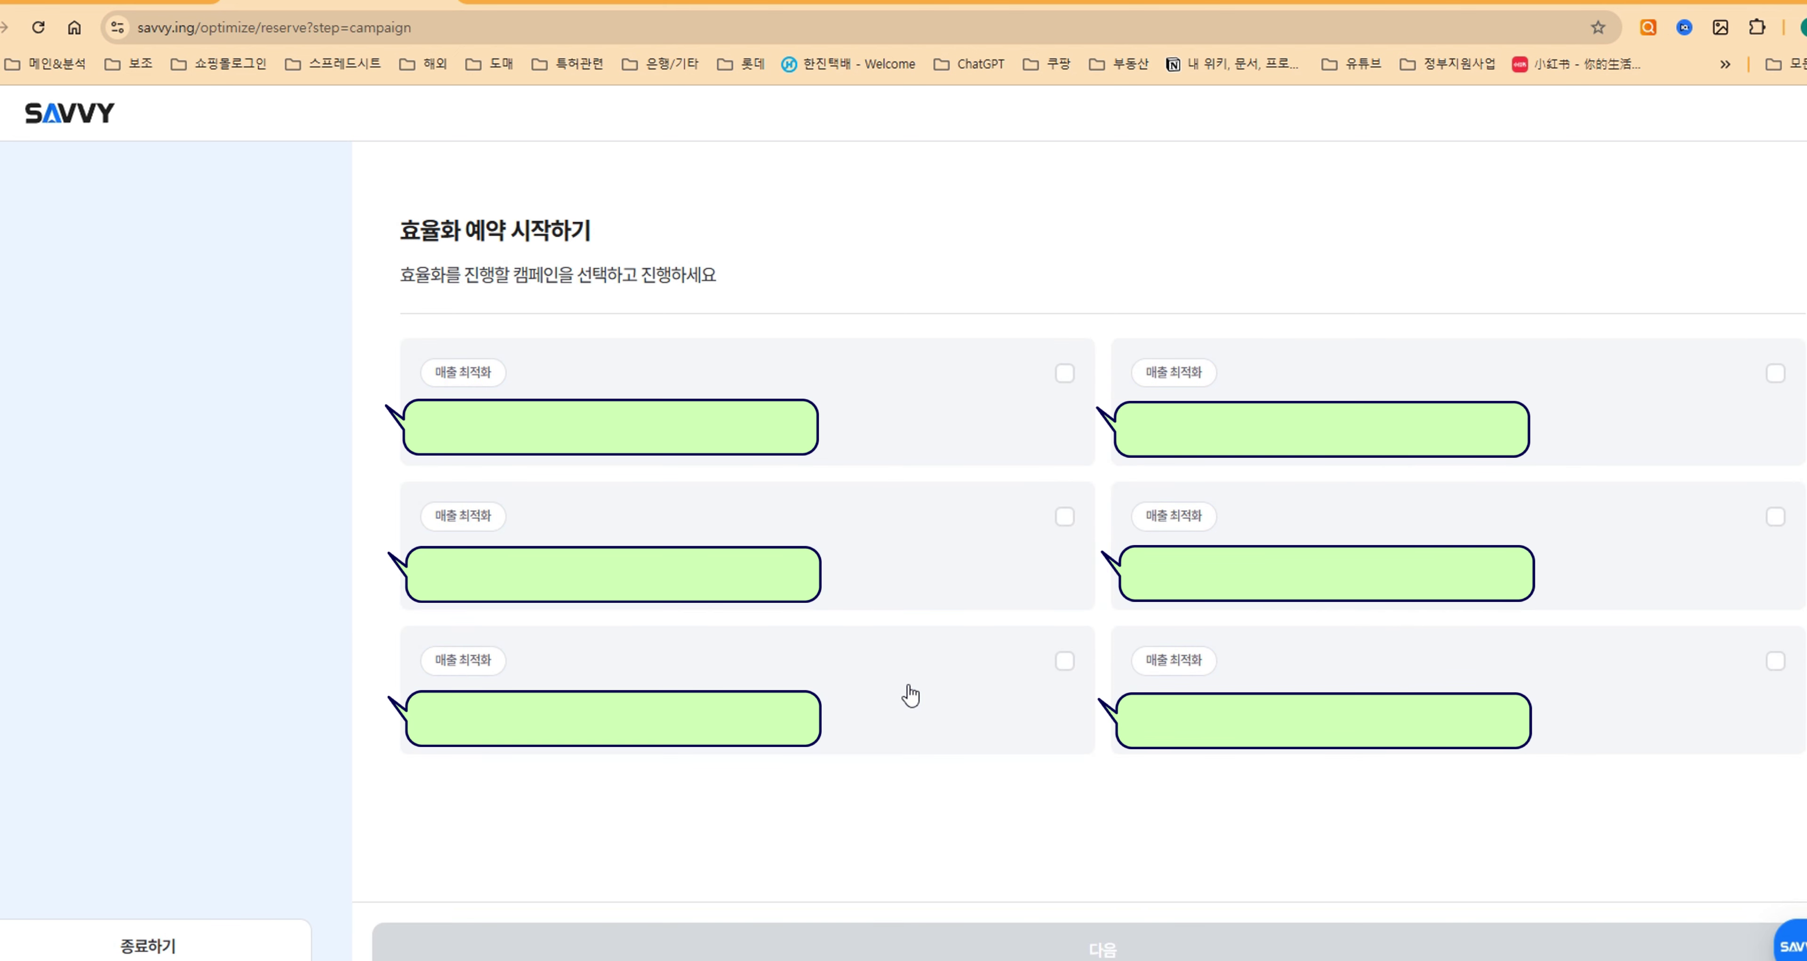
pyautogui.click(912, 693)
pyautogui.click(919, 492)
pyautogui.click(919, 407)
pyautogui.click(1129, 953)
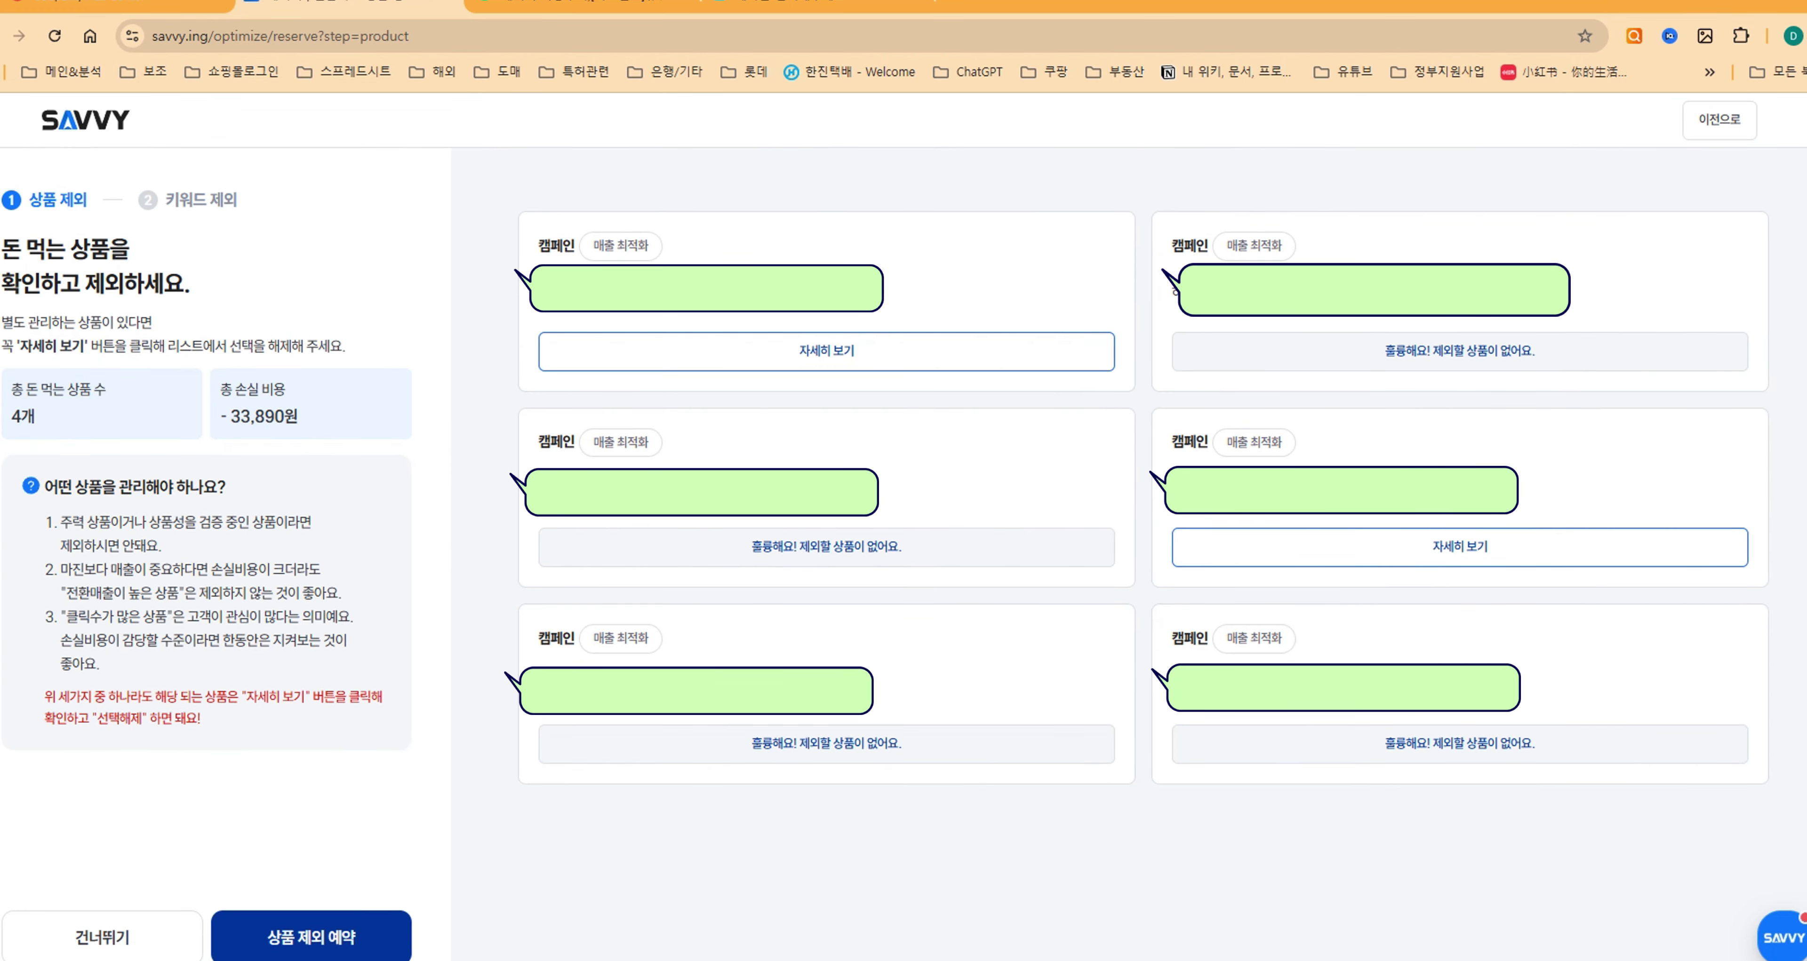
pyautogui.moveTo(44, 436)
pyautogui.mouseDown()
pyautogui.moveTo(2, 438)
pyautogui.moveTo(116, 377)
pyautogui.moveTo(46, 442)
pyautogui.mouseUp()
pyautogui.moveTo(265, 439)
pyautogui.mouseDown()
pyautogui.moveTo(297, 359)
pyautogui.moveTo(249, 451)
pyautogui.mouseUp()
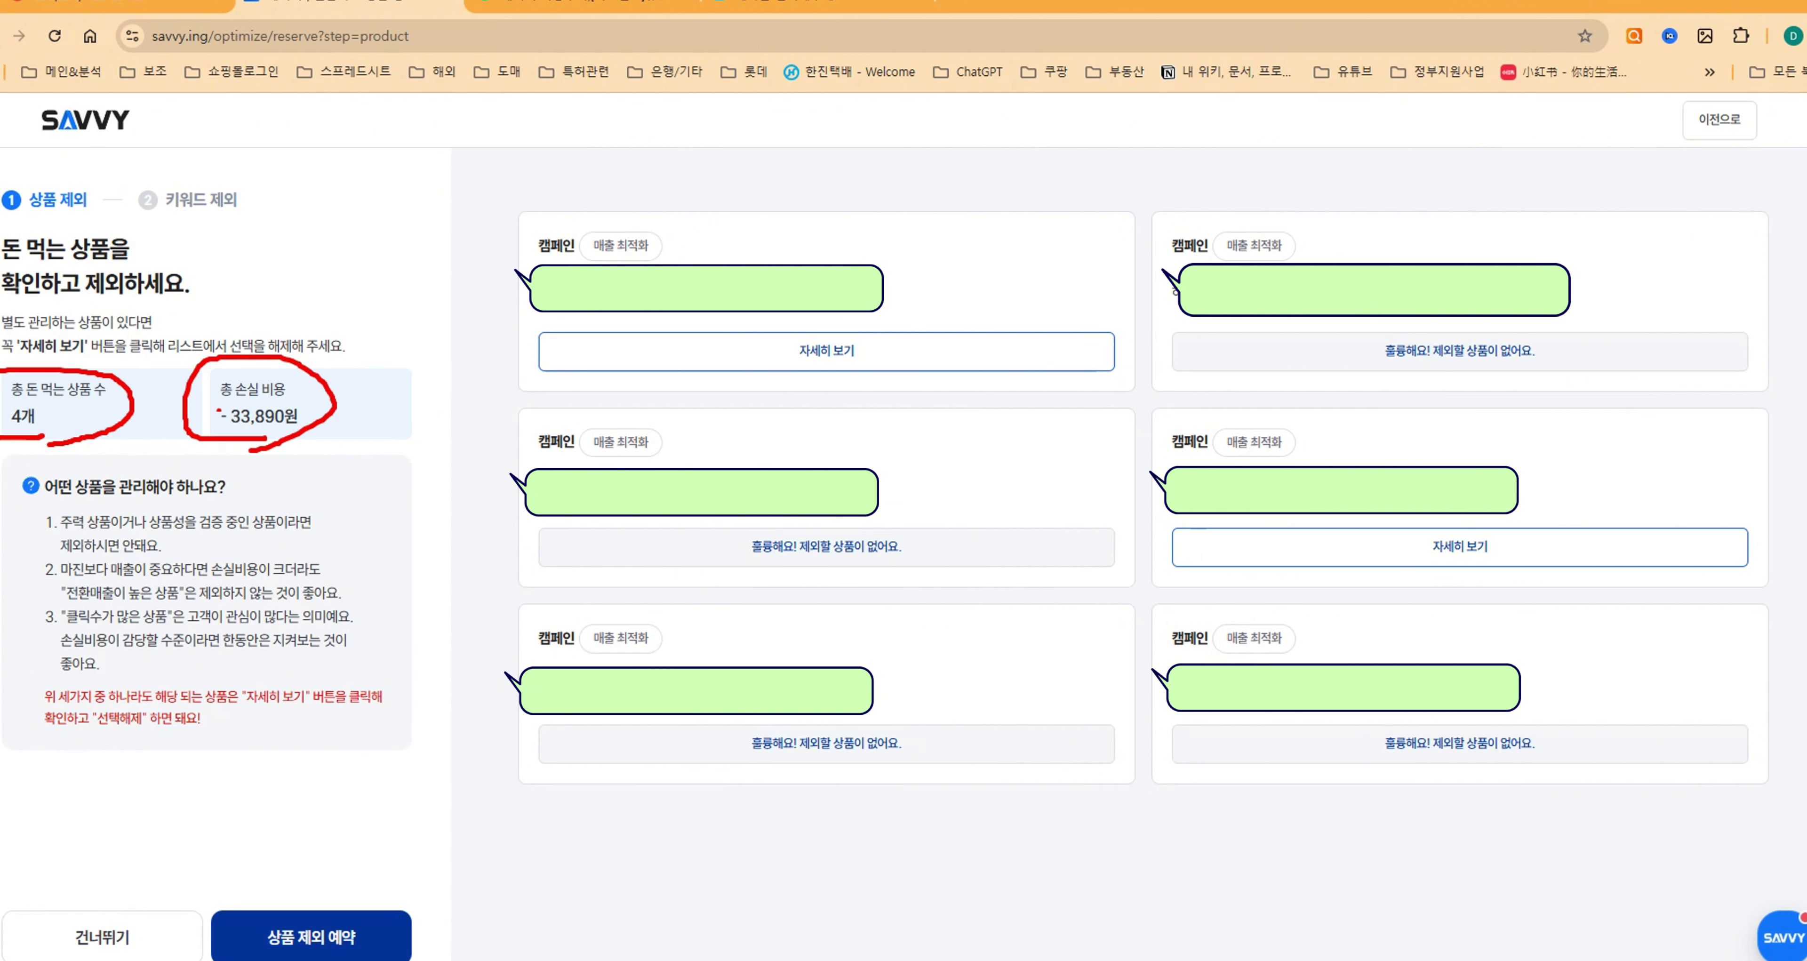
pyautogui.press('Escape')
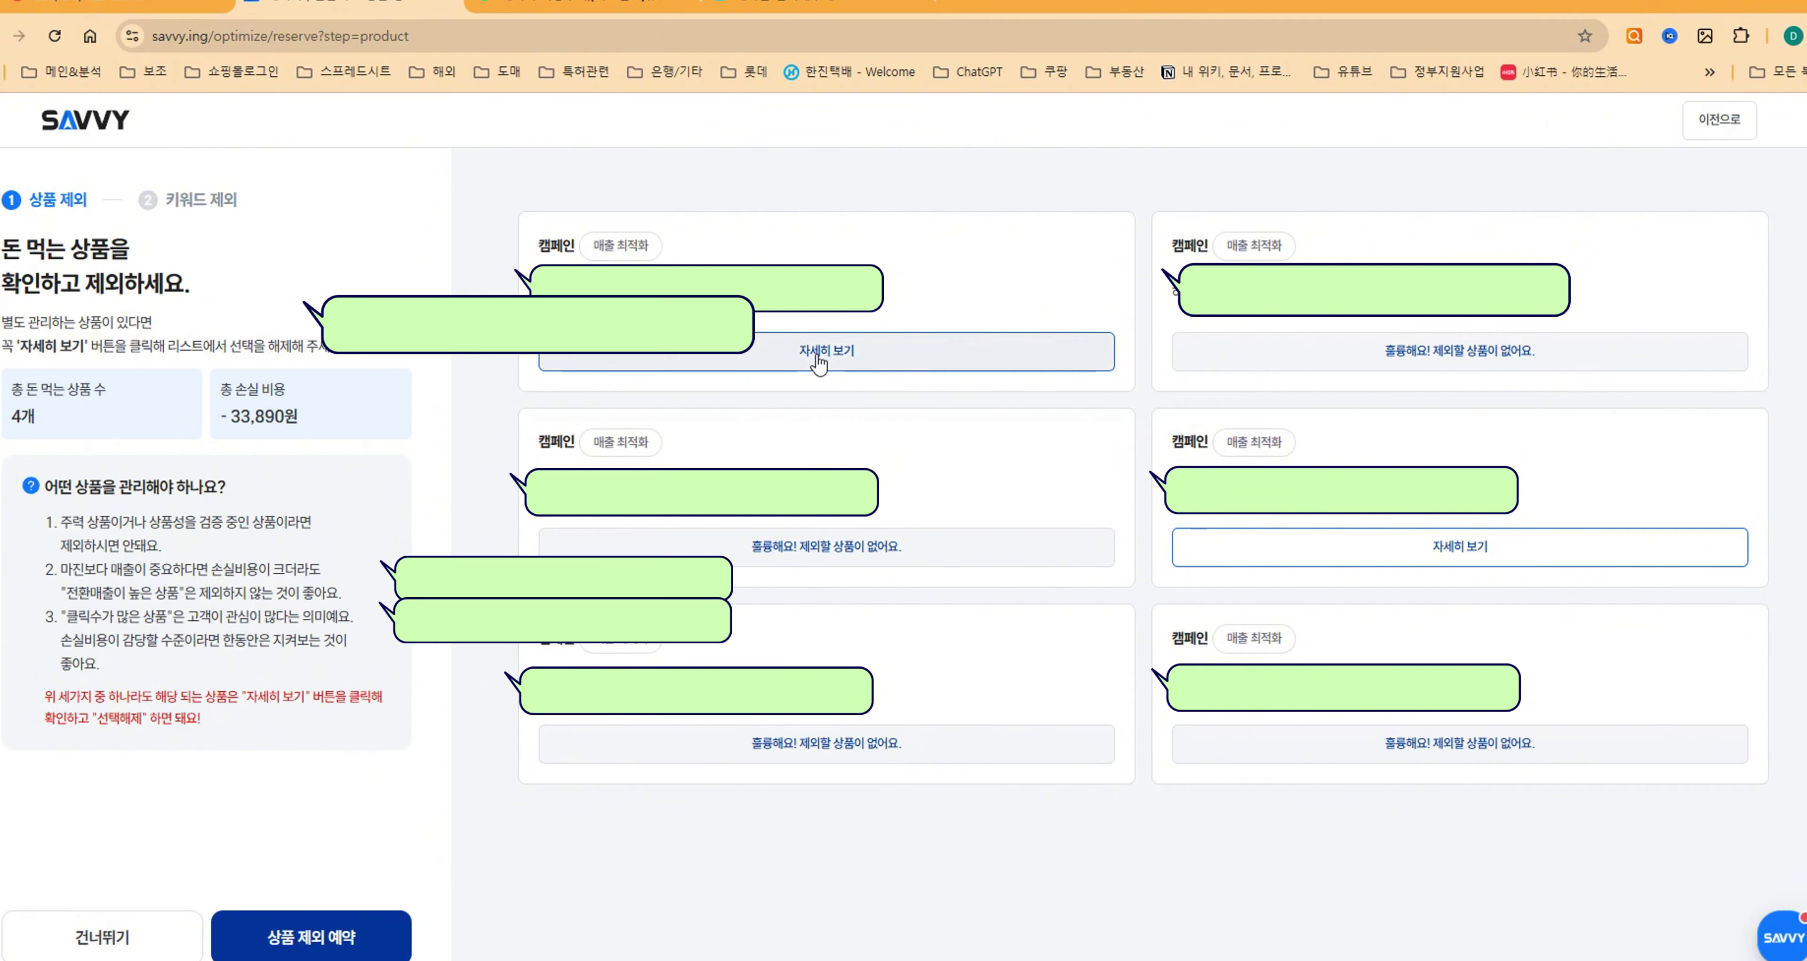
# Deselect both loss-making products in the first campaign's product exclusion list and complete the selection
pyautogui.click(723, 350)
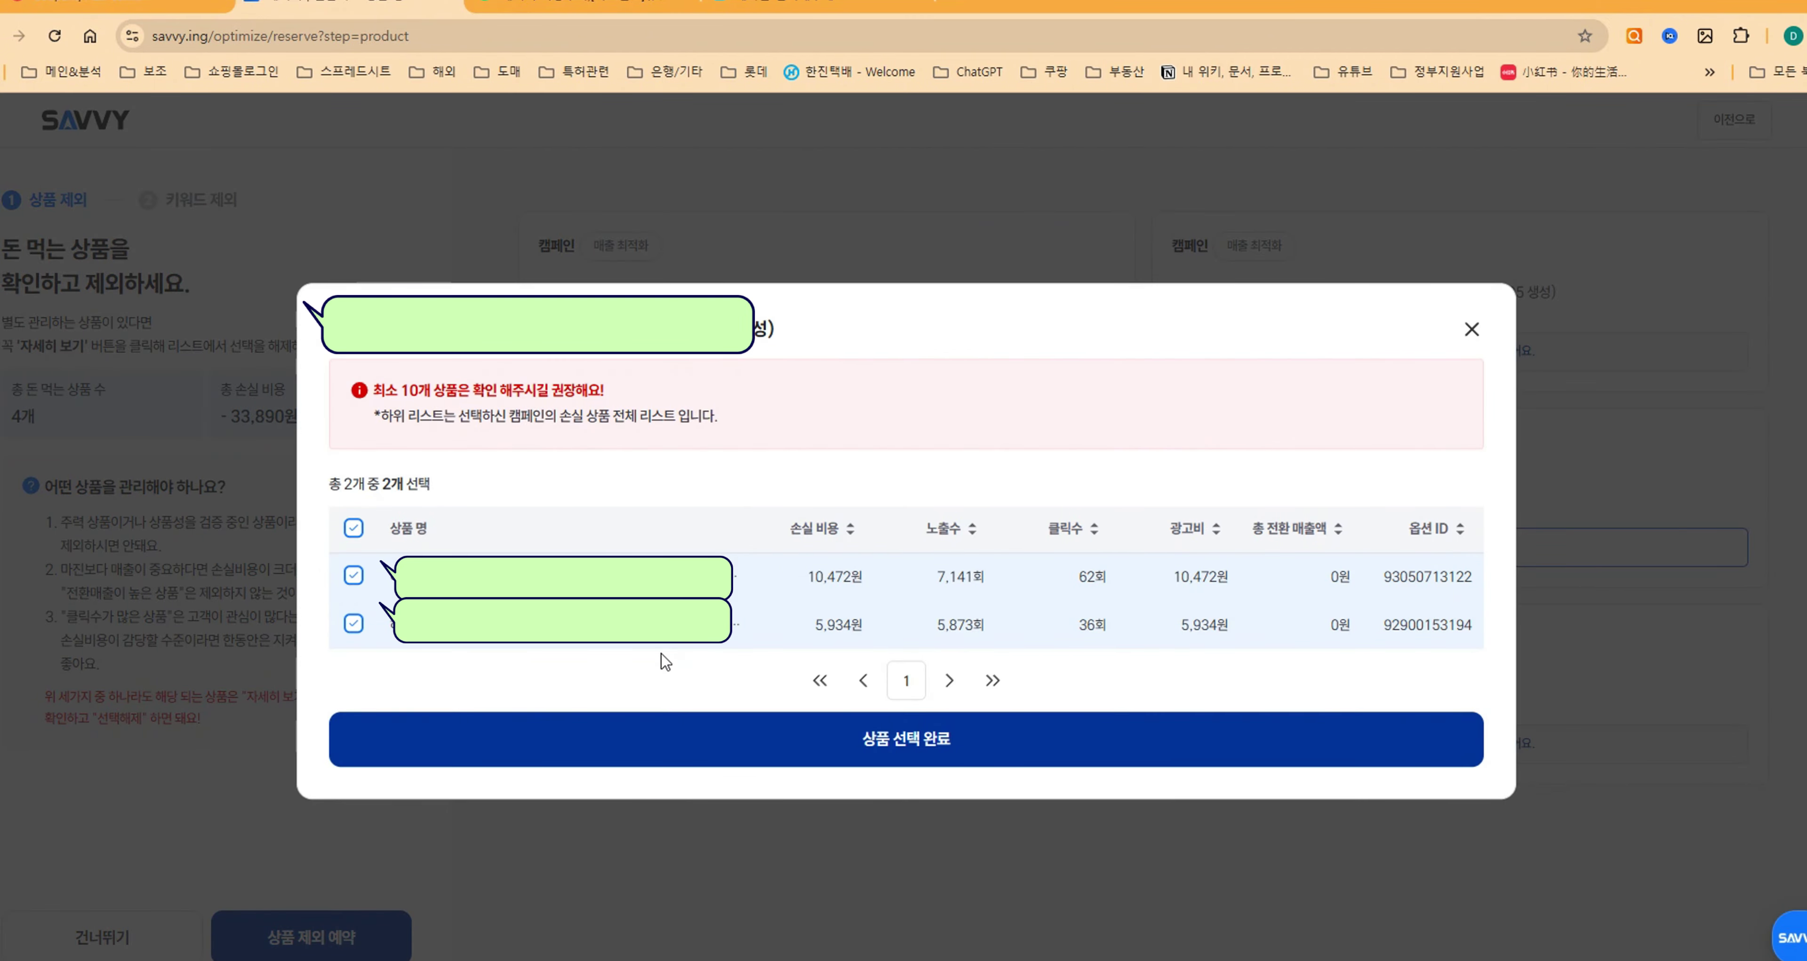
pyautogui.click(353, 575)
pyautogui.click(353, 624)
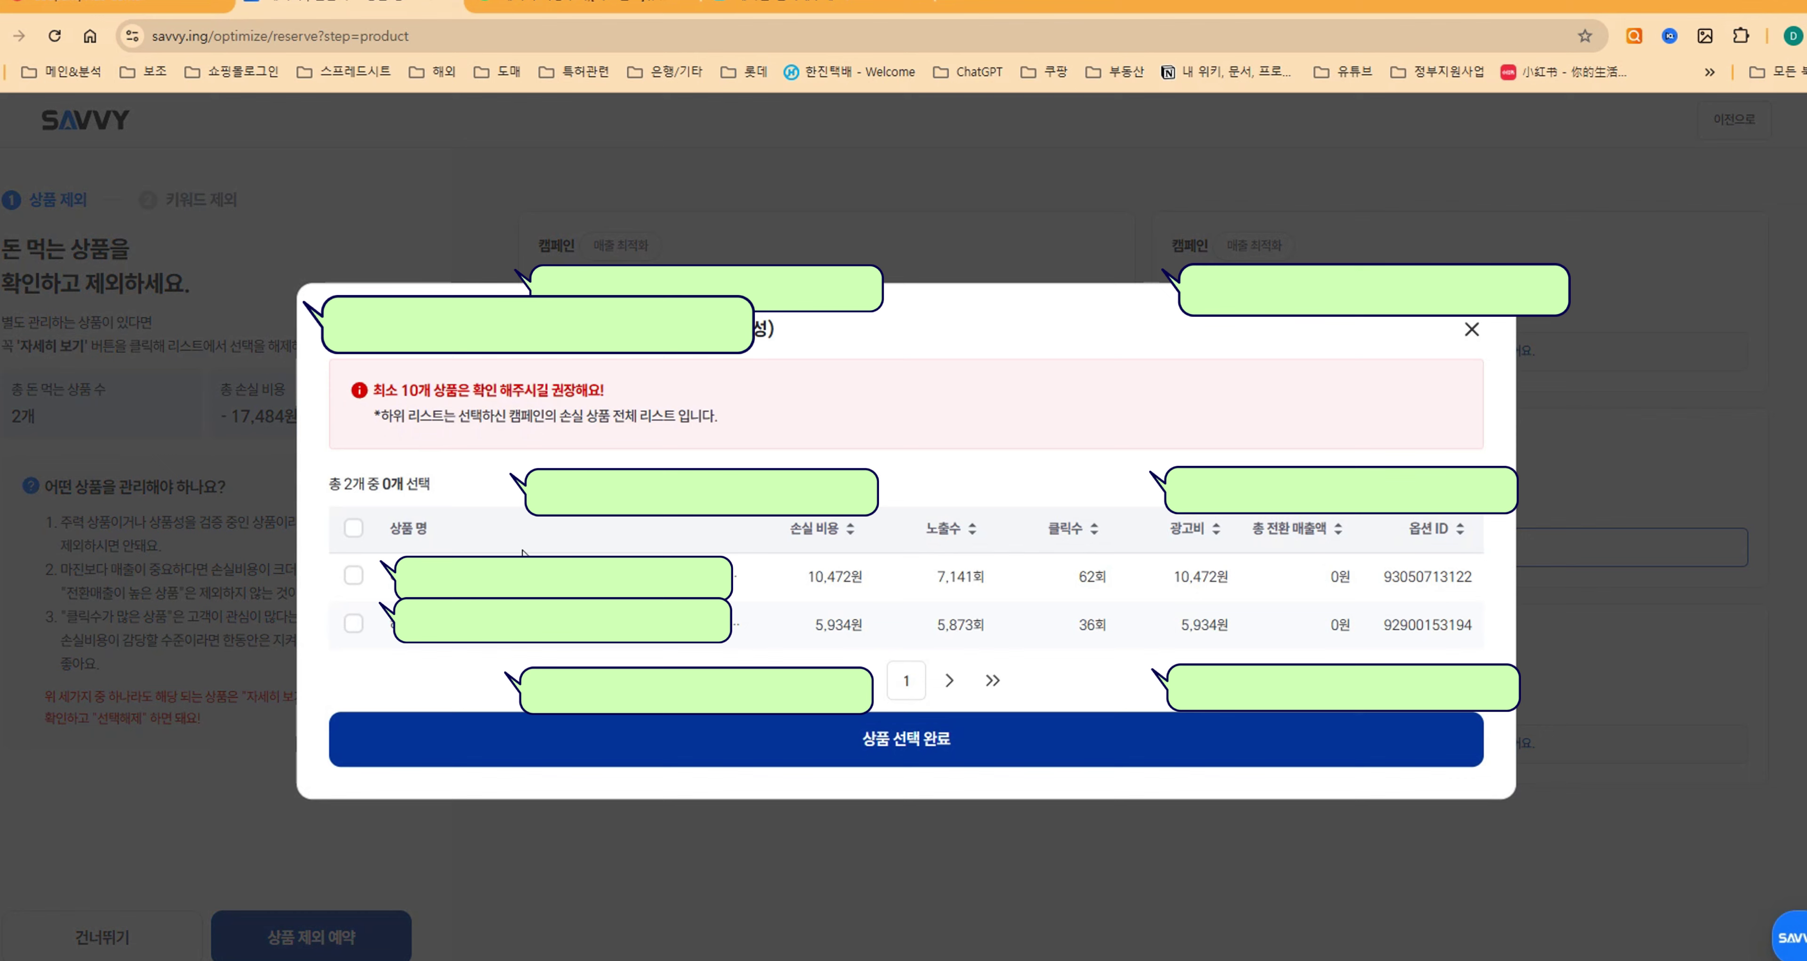
pyautogui.click(928, 751)
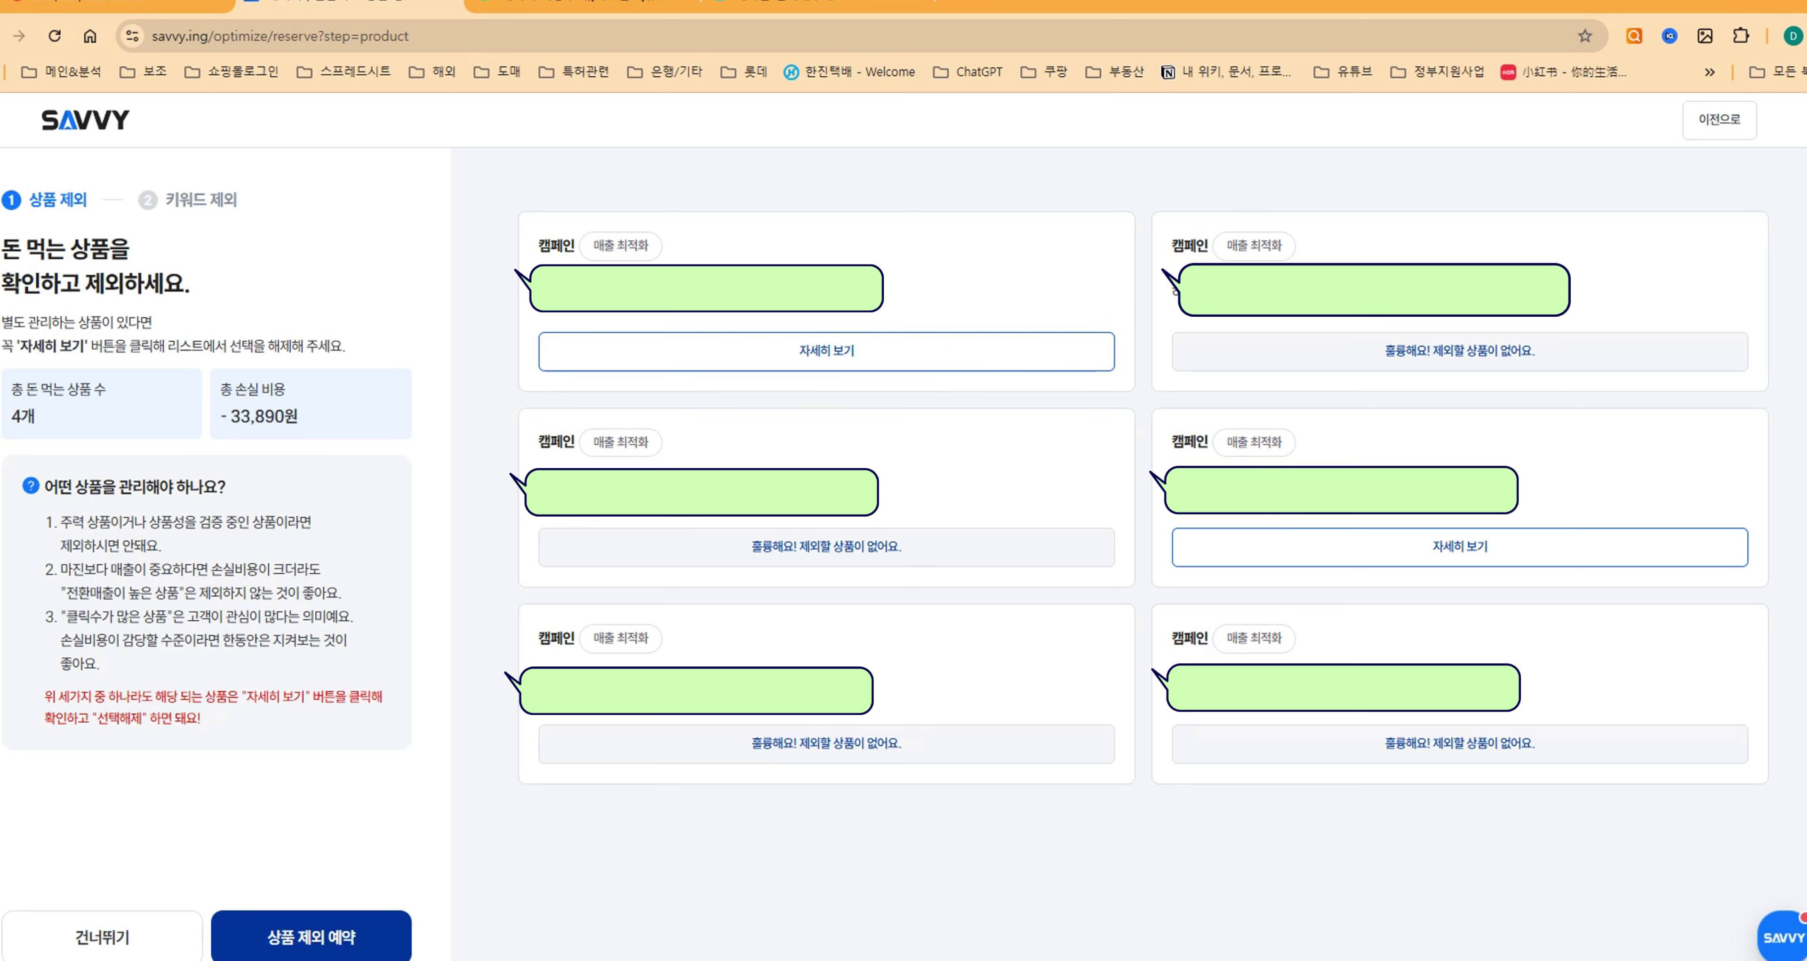
# Skip product exclusion and deselect the keywords with 760, 751 and 672 won losses from the first campaign's exclusion list
pyautogui.click(105, 932)
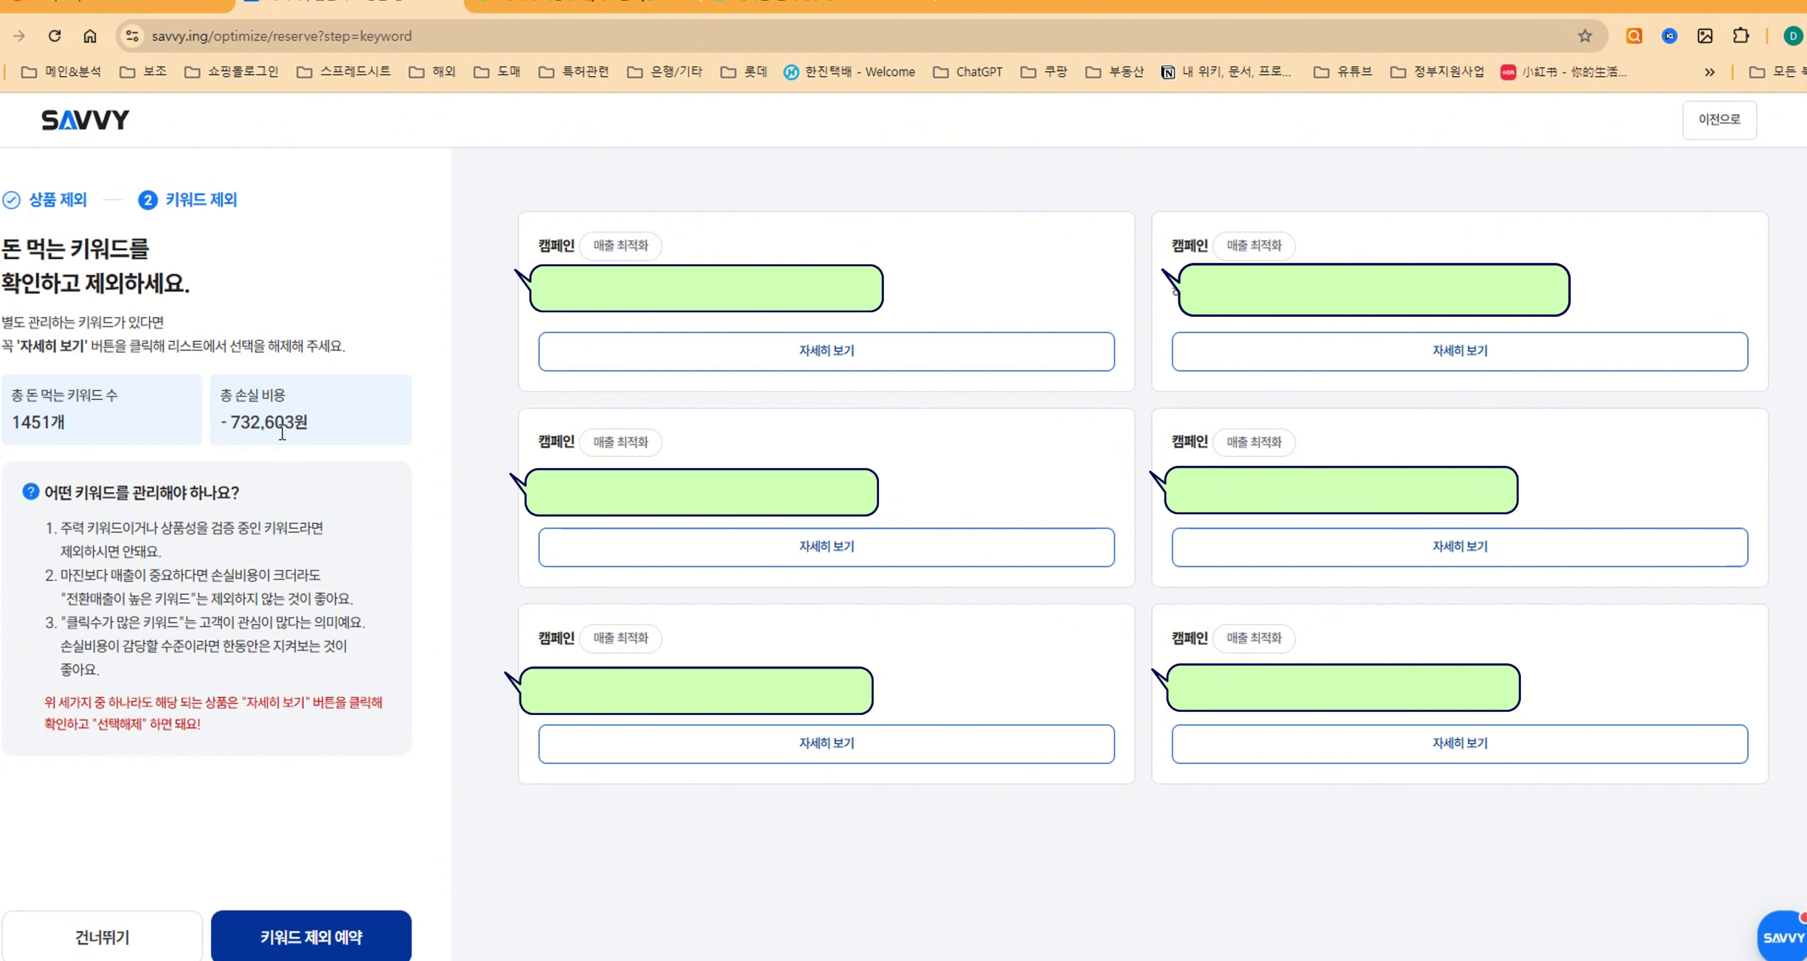
pyautogui.click(847, 351)
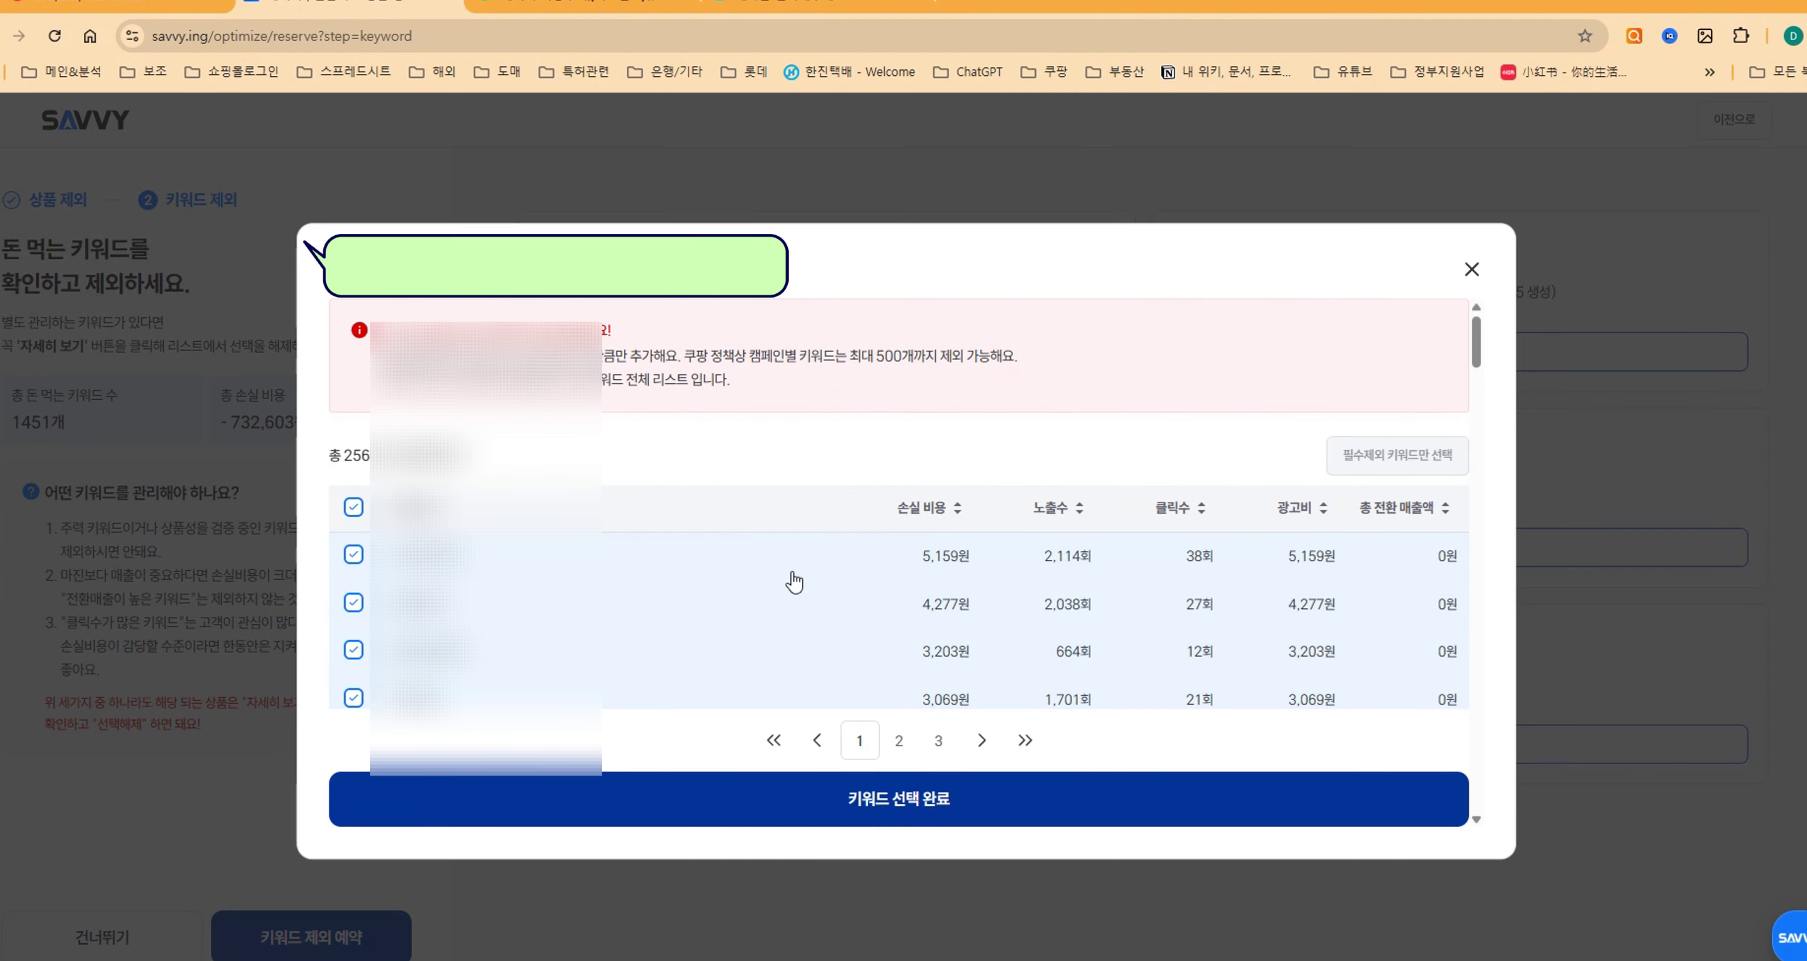
pyautogui.scroll(-10, 785, 552)
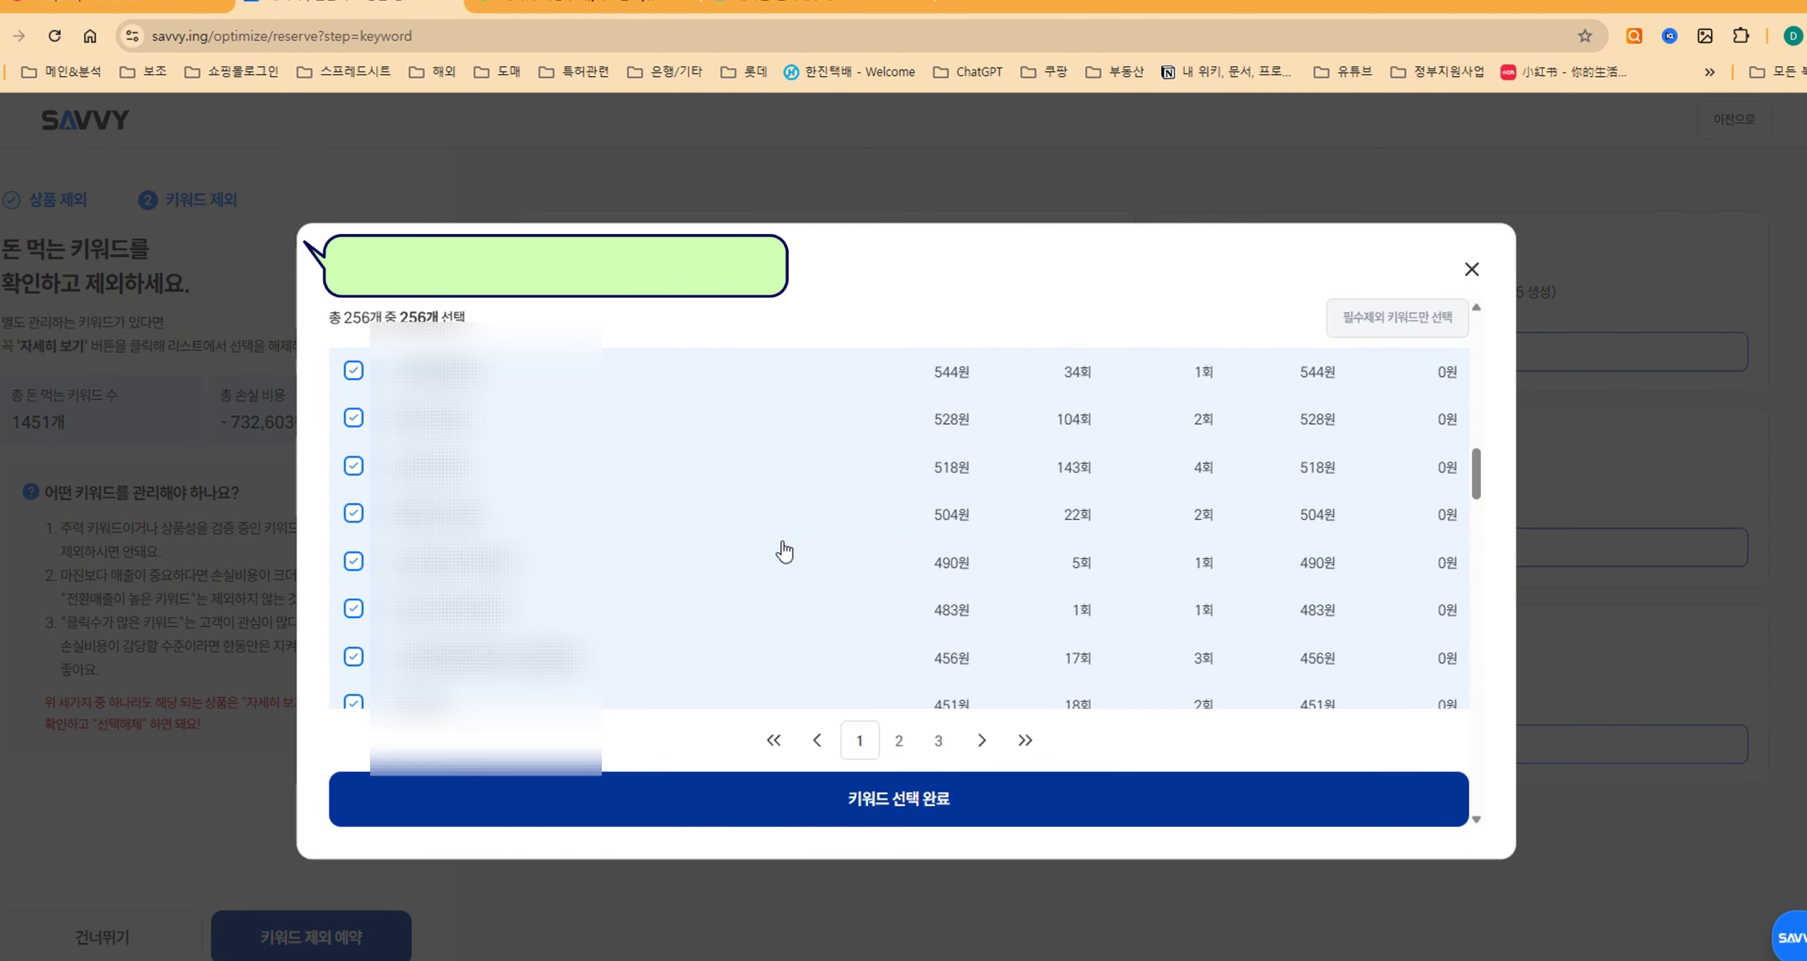
pyautogui.scroll(5, 860, 522)
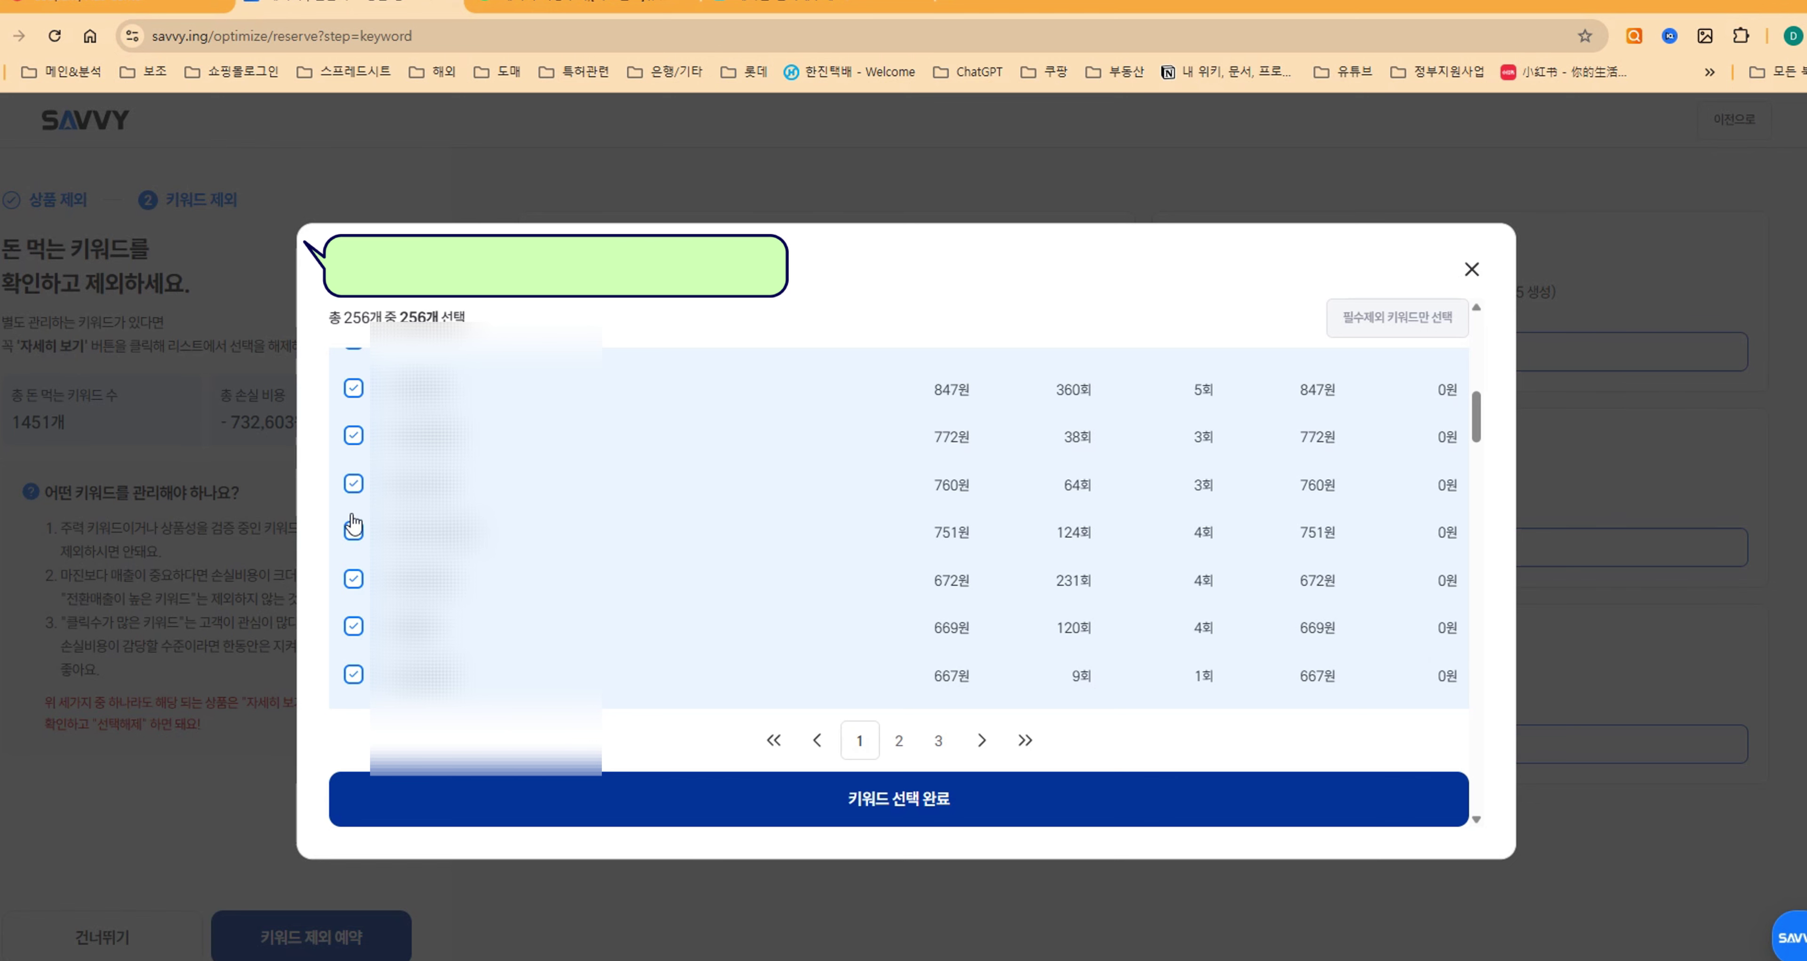
pyautogui.click(354, 484)
pyautogui.click(353, 531)
pyautogui.click(353, 580)
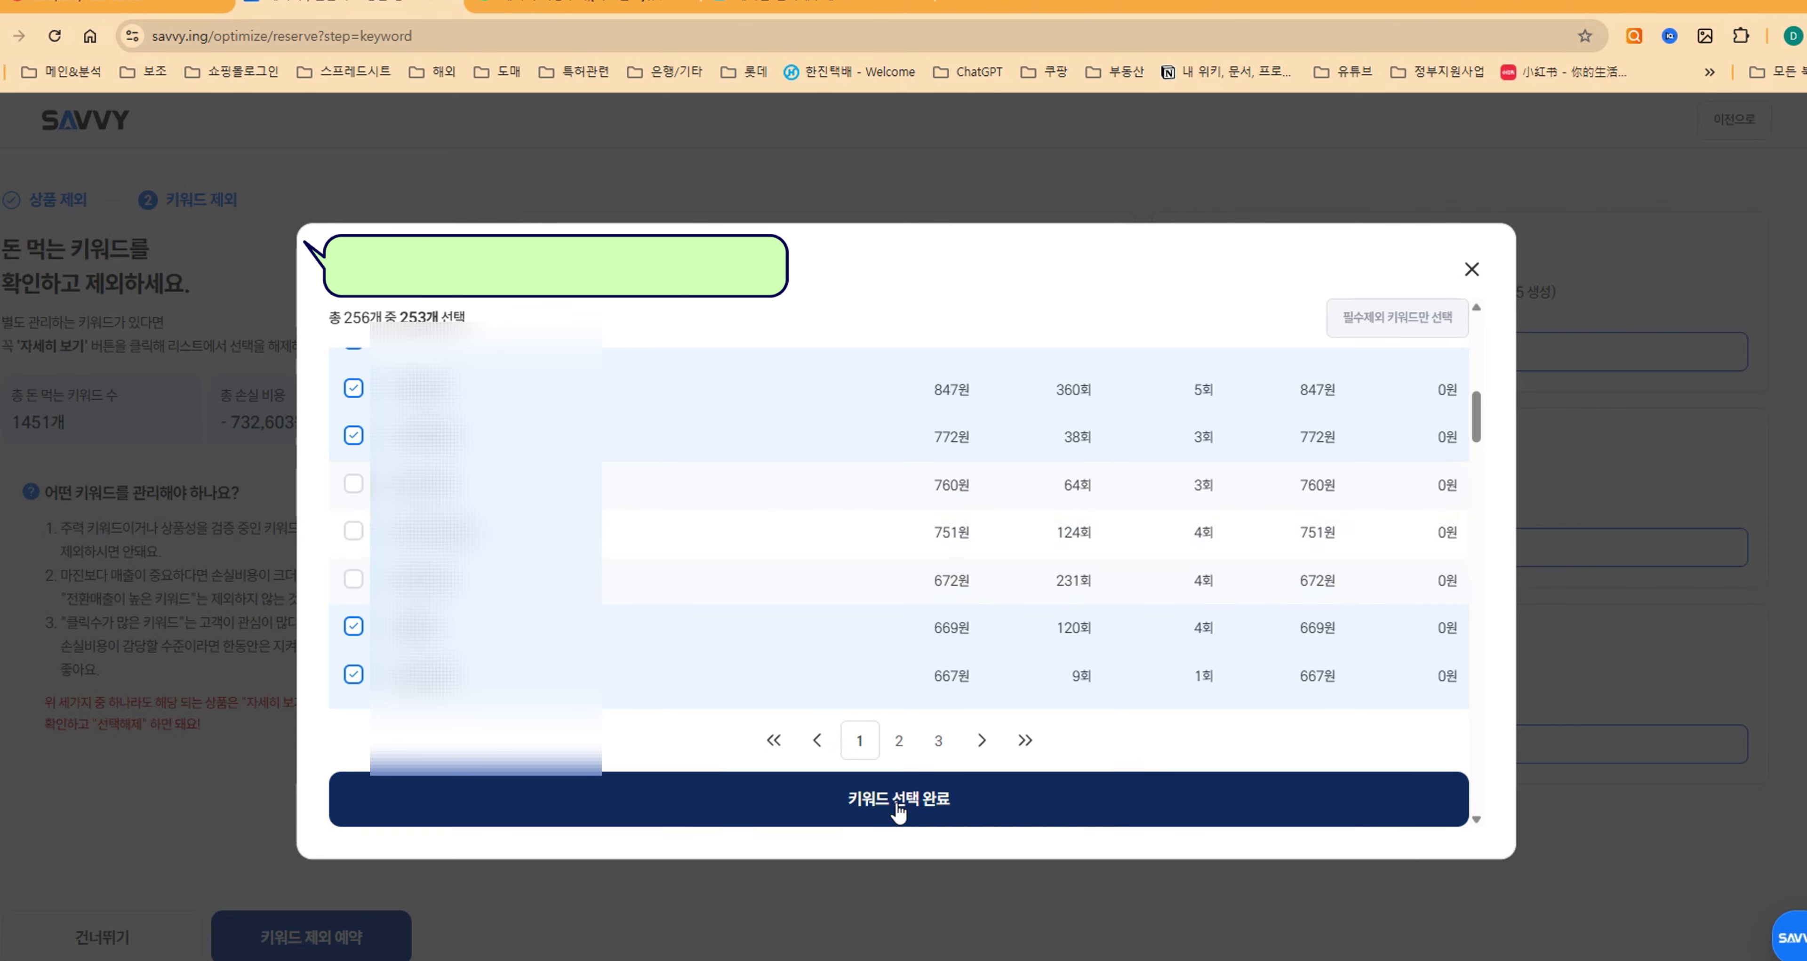
pyautogui.click(899, 803)
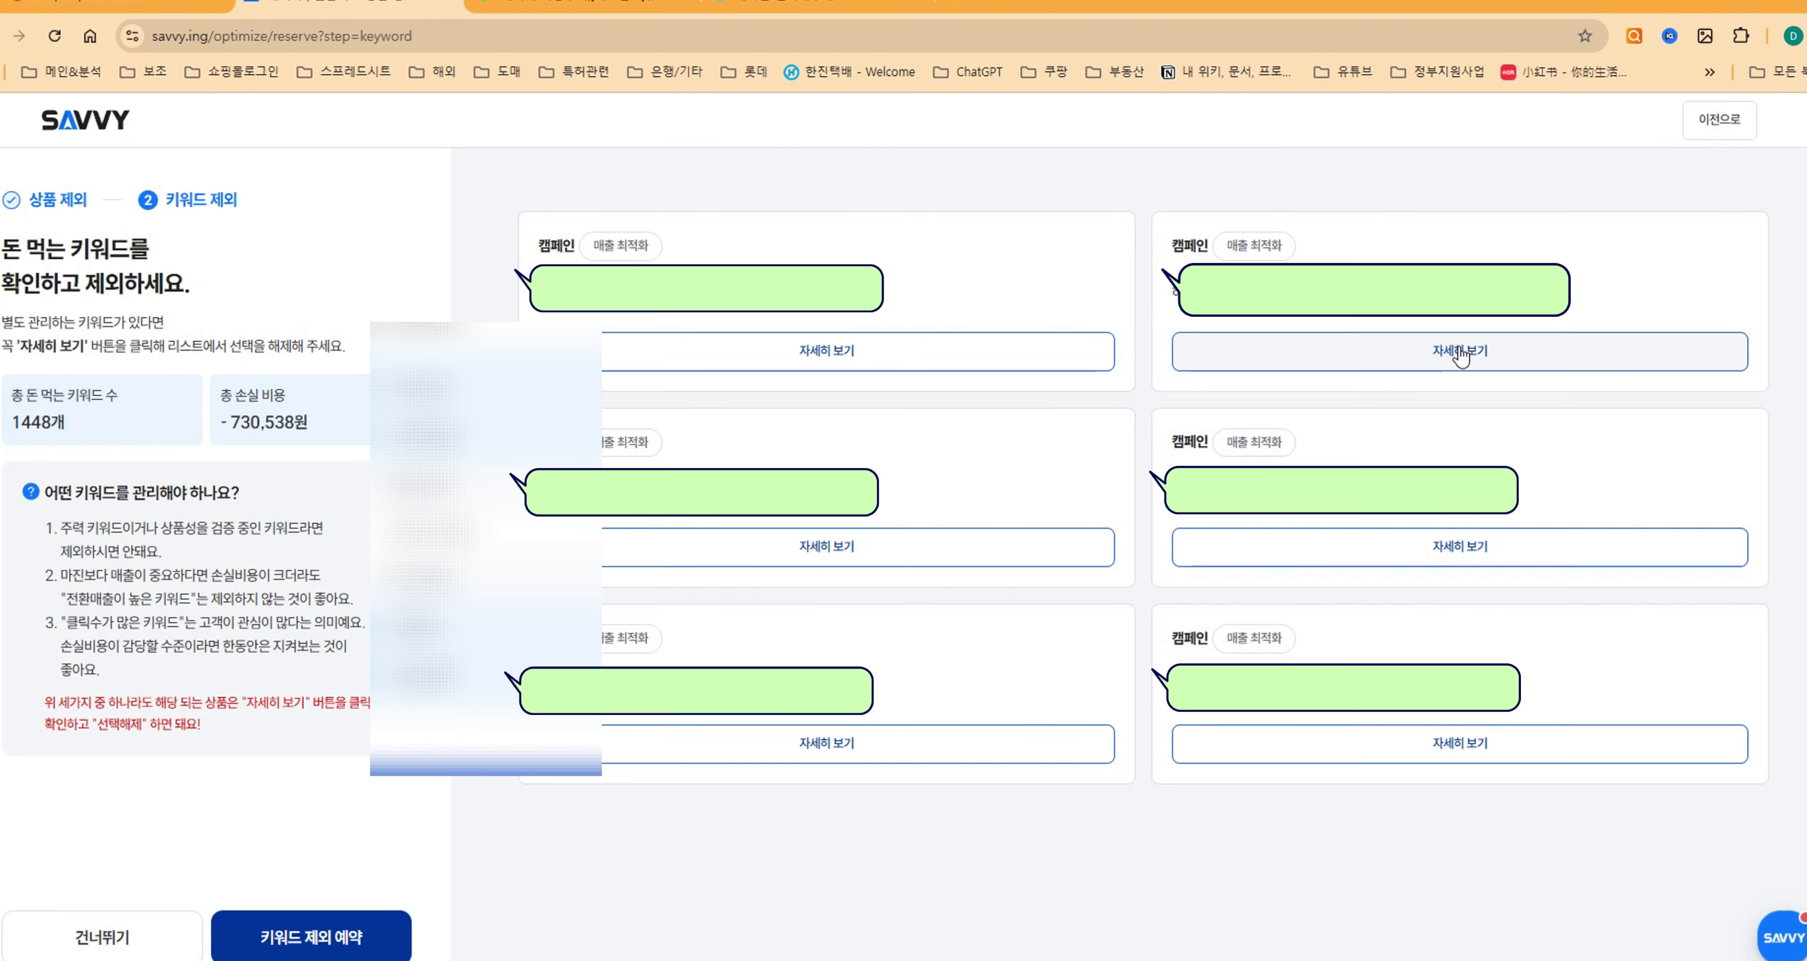
# Limit the second campaign's keyword exclusions to the must-exclude (필수제외) keywords only and complete the selection
pyautogui.click(1461, 352)
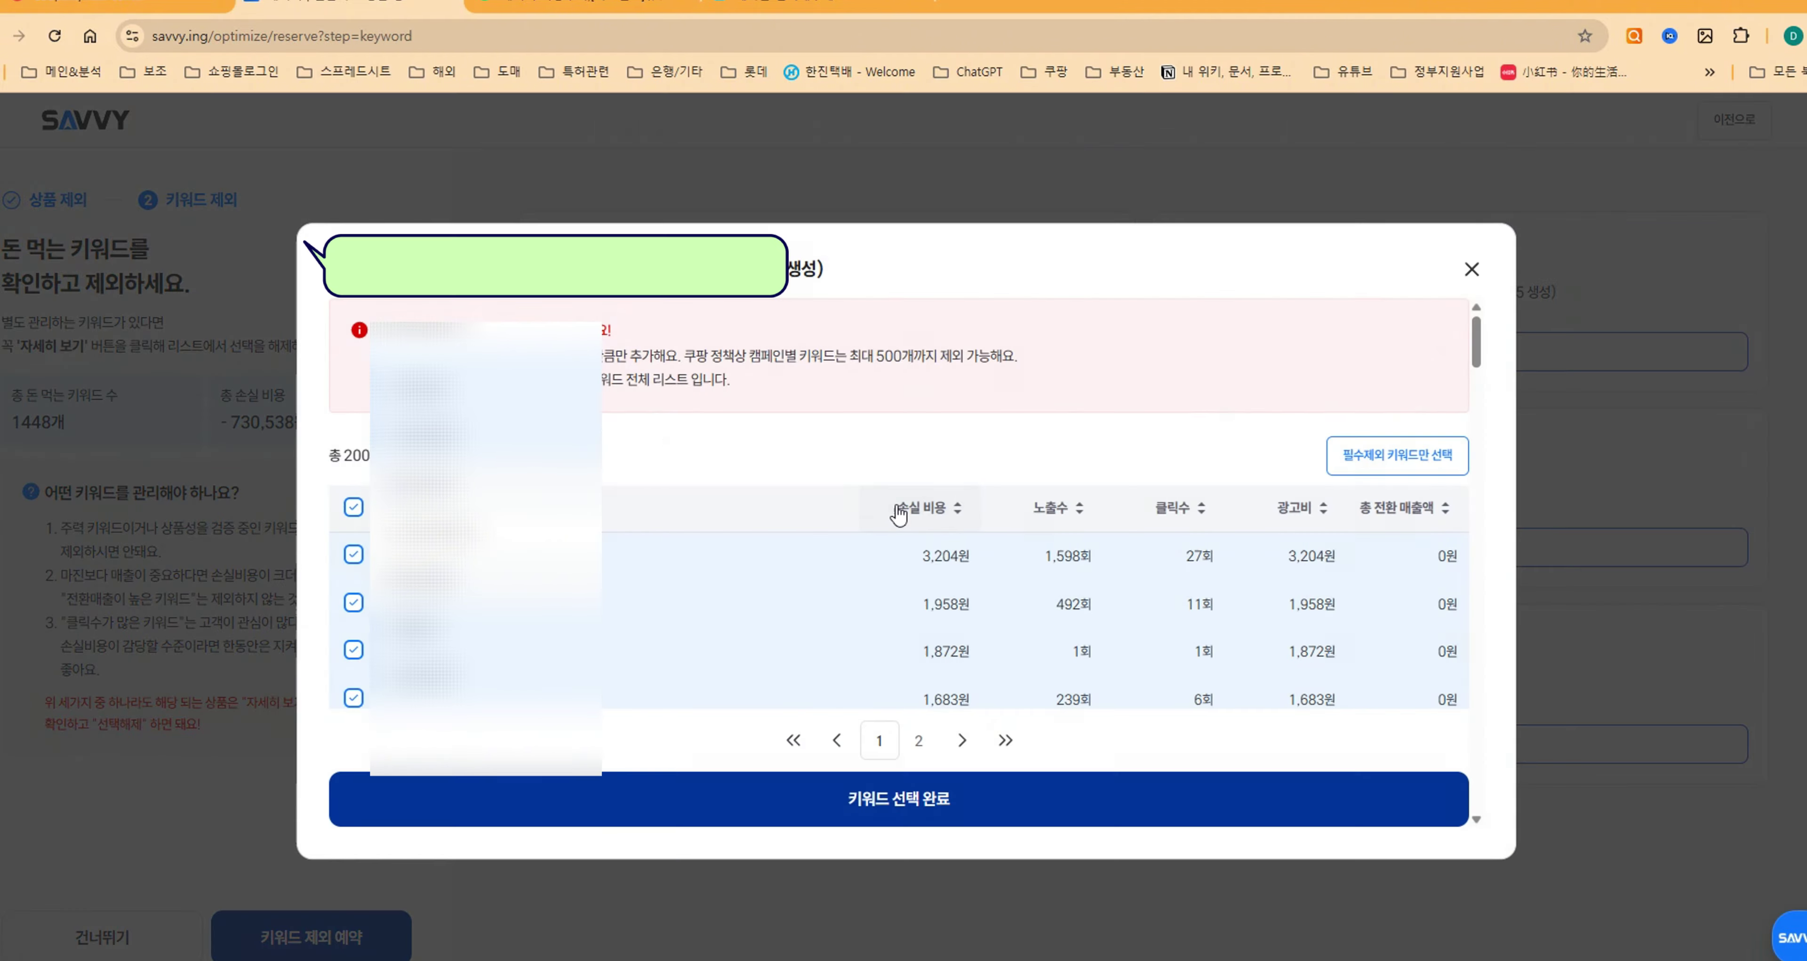
pyautogui.scroll(-12, 996, 561)
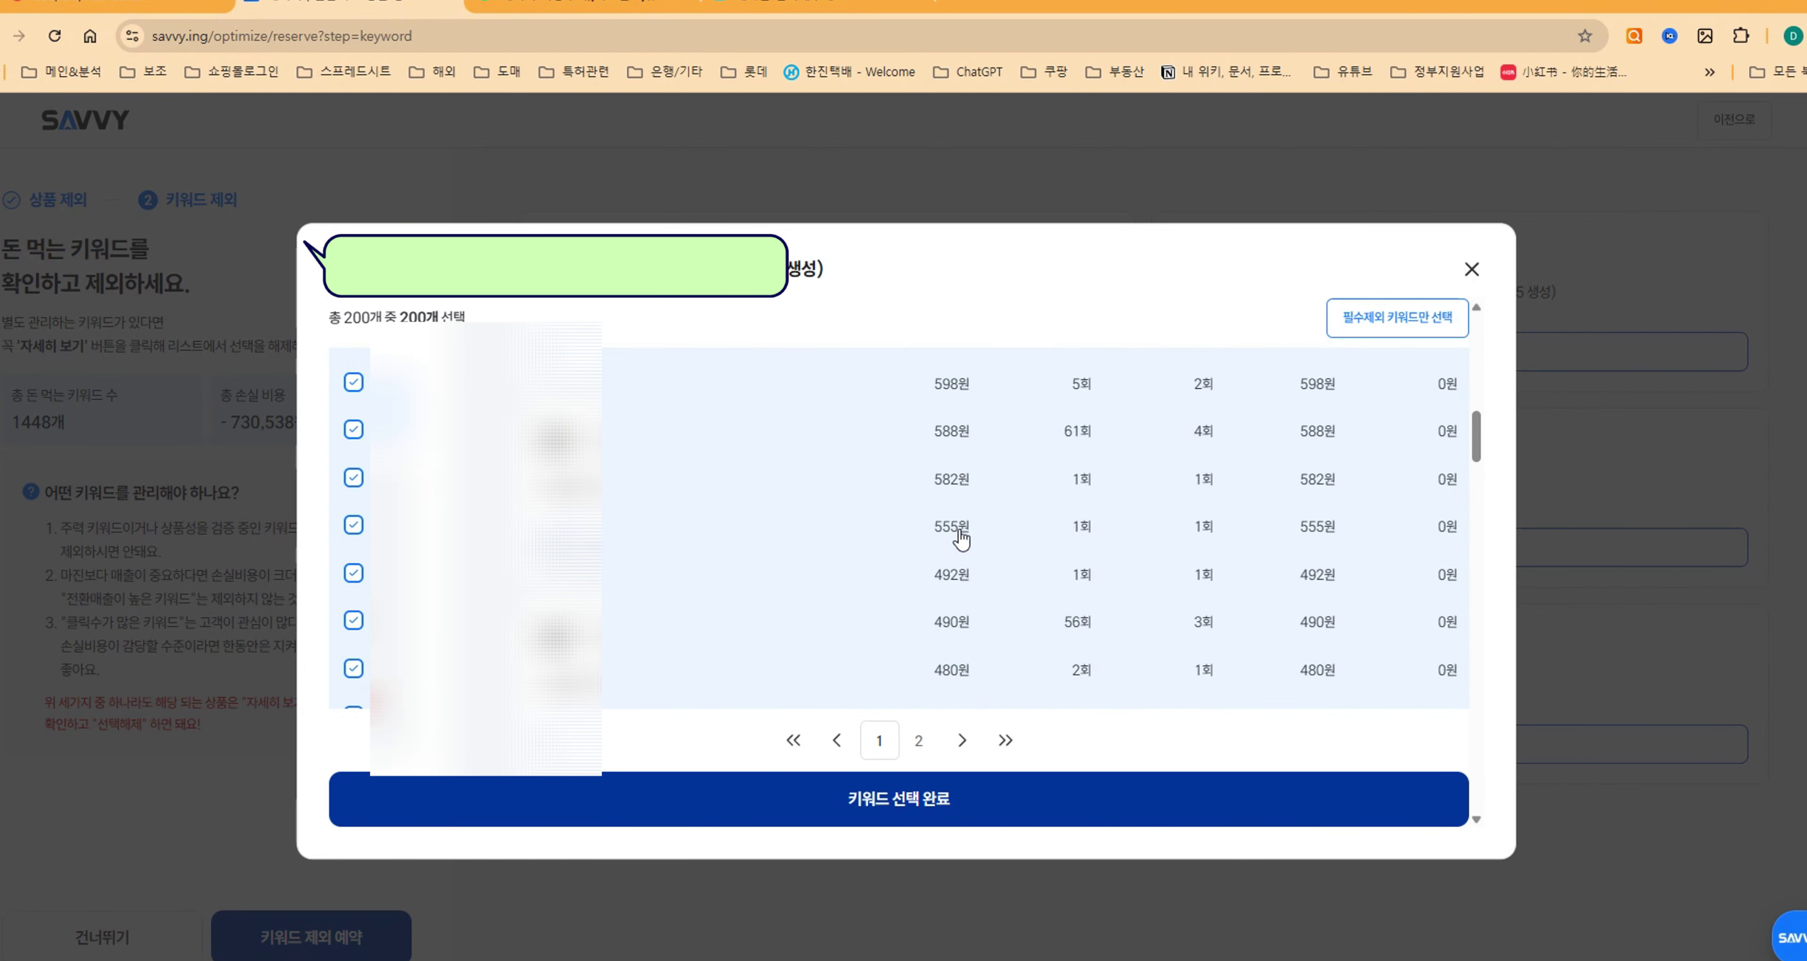
pyautogui.scroll(-4, 961, 538)
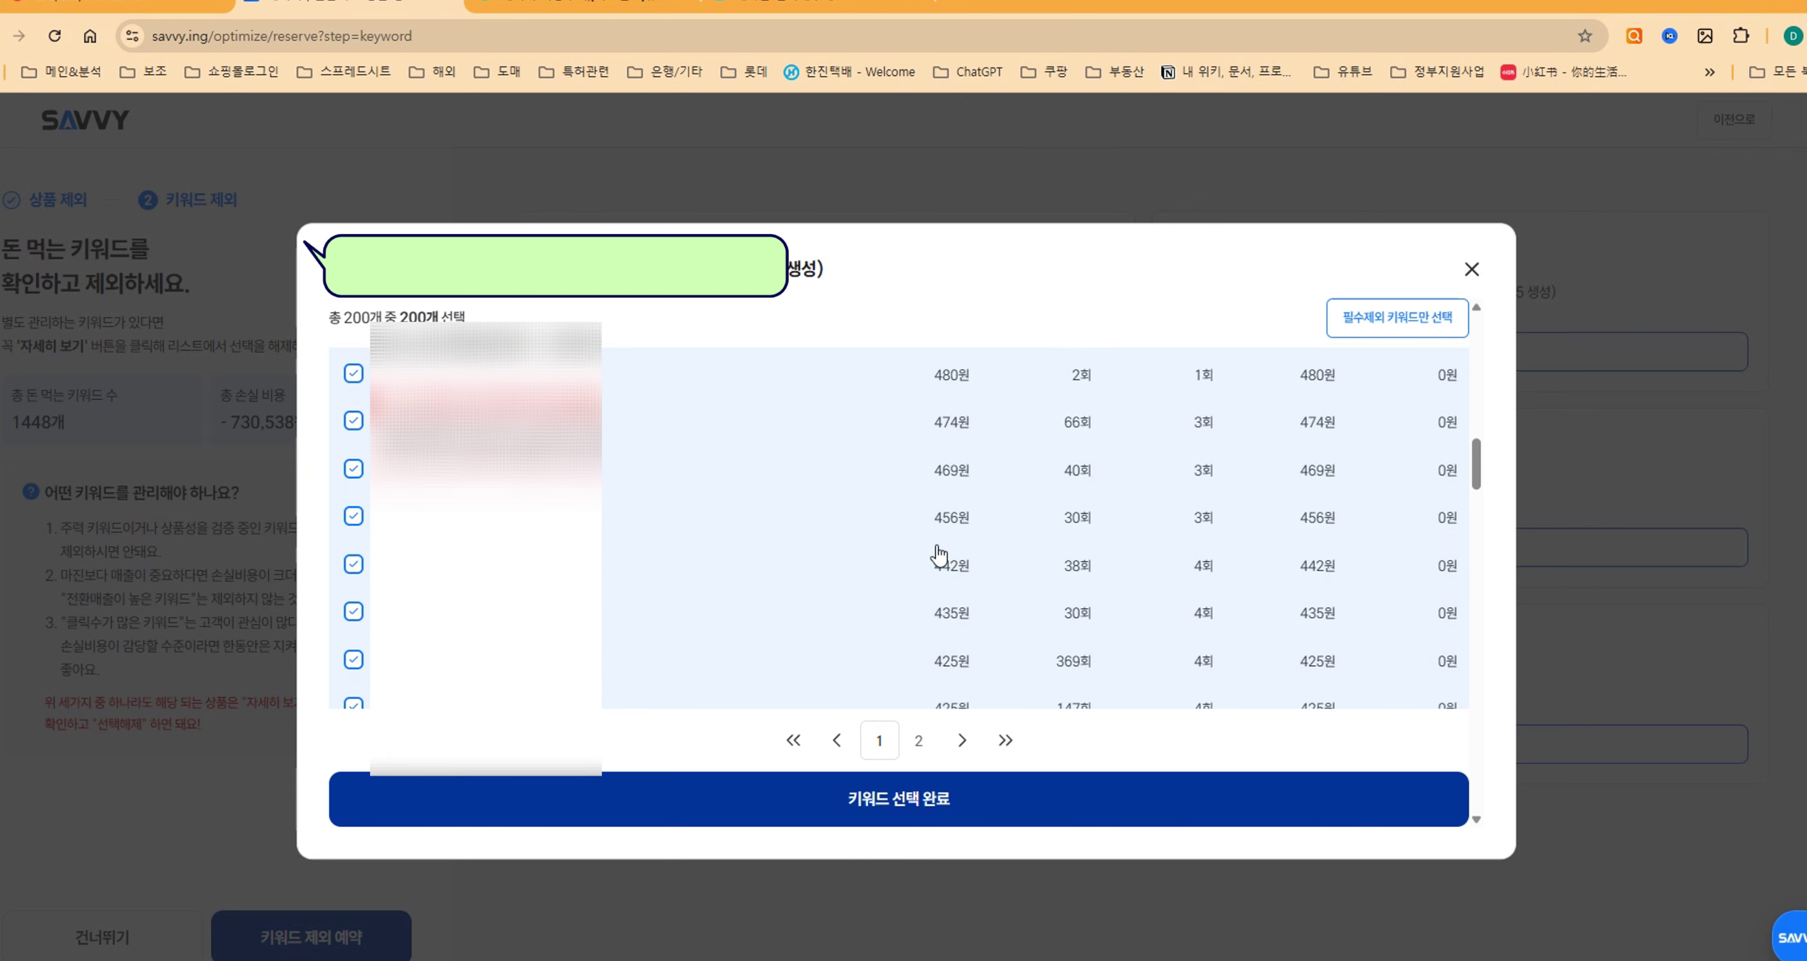
pyautogui.scroll(15, 938, 554)
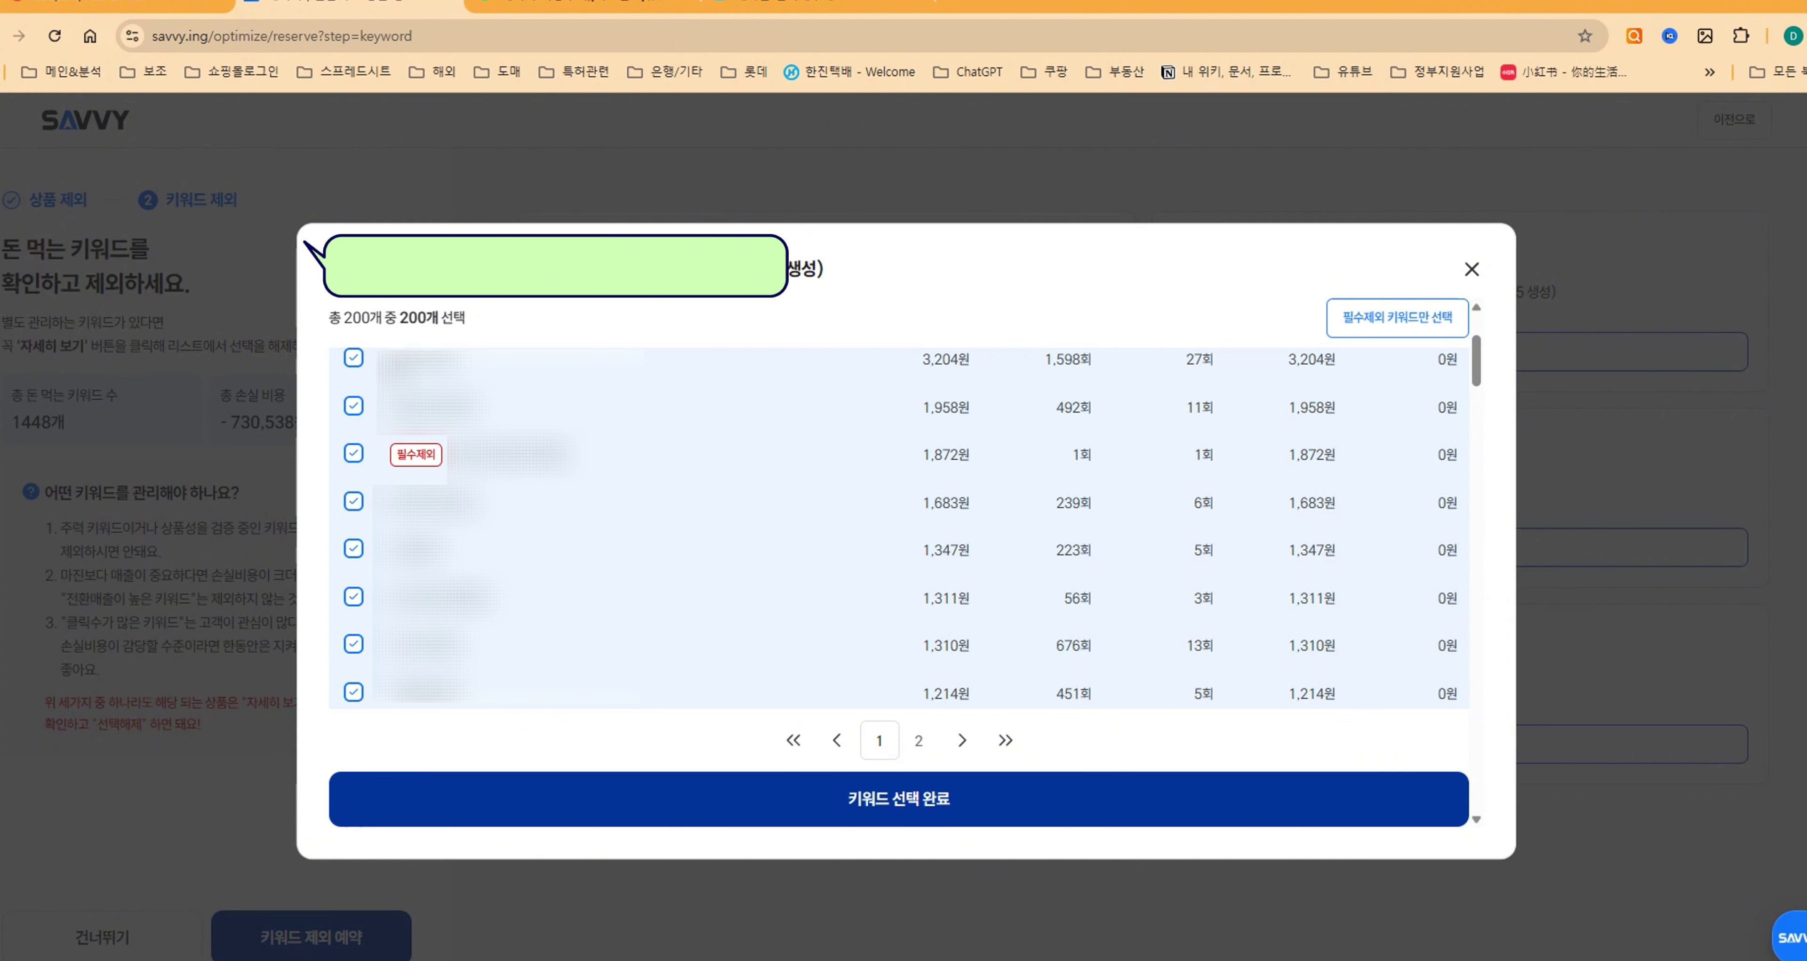
pyautogui.click(1431, 324)
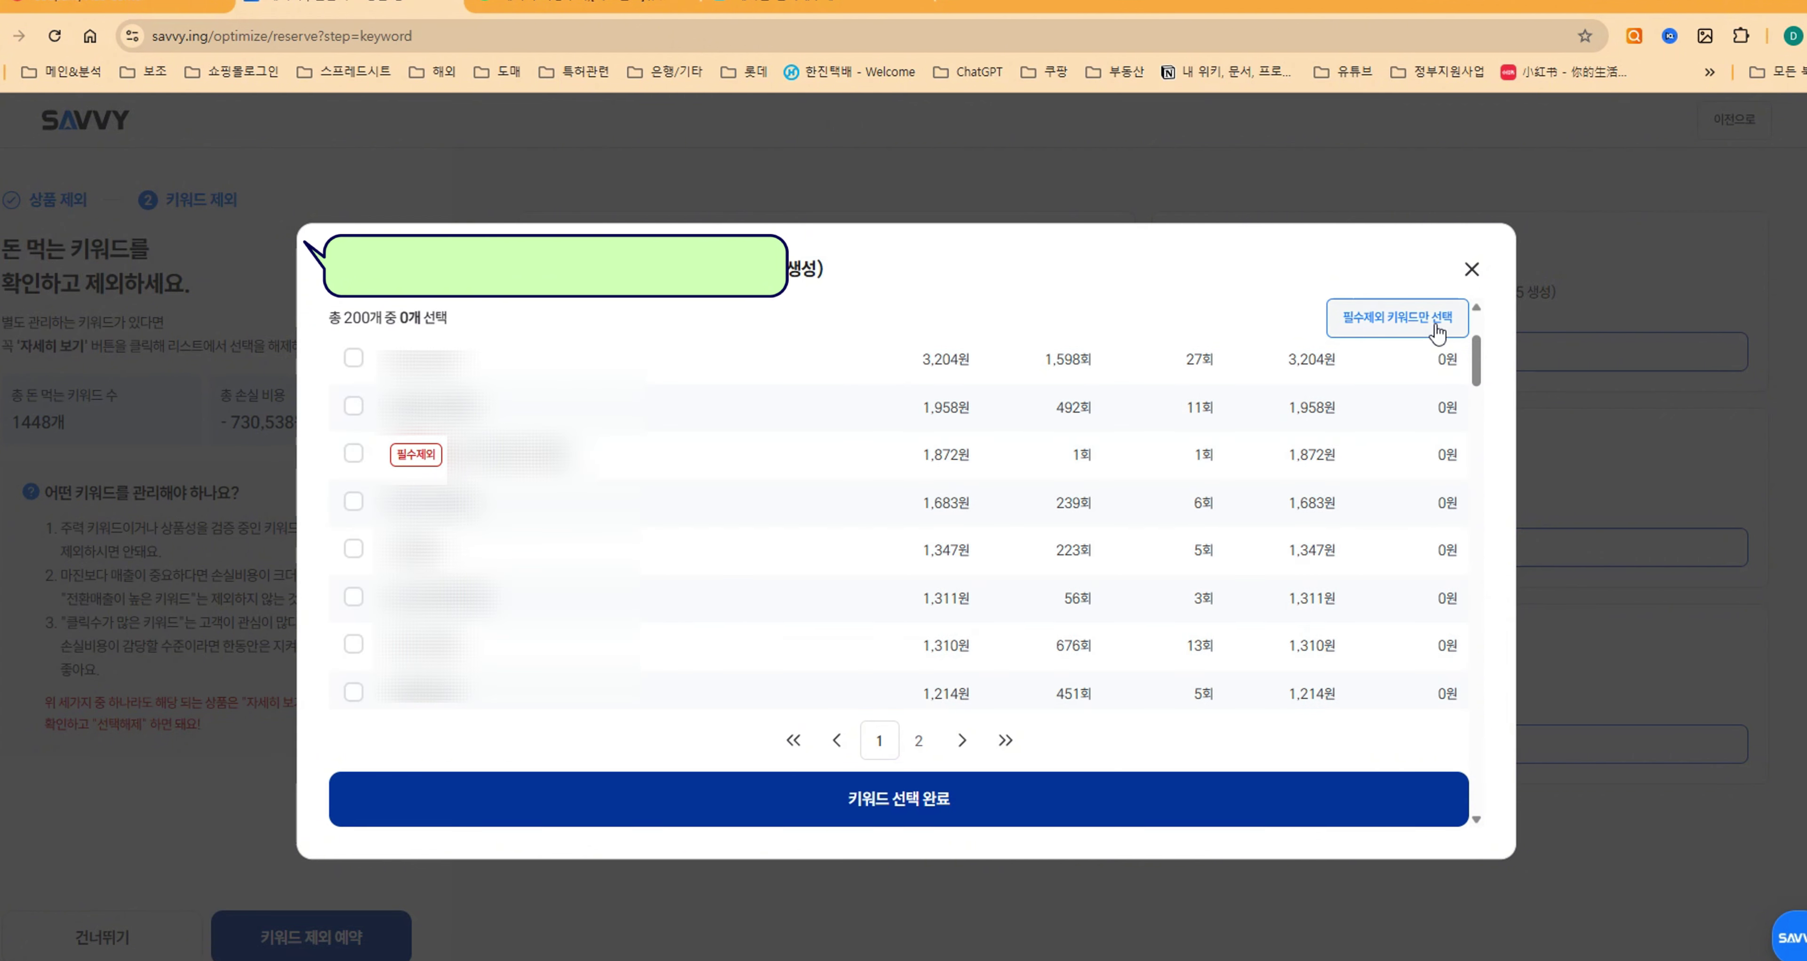
pyautogui.click(1410, 330)
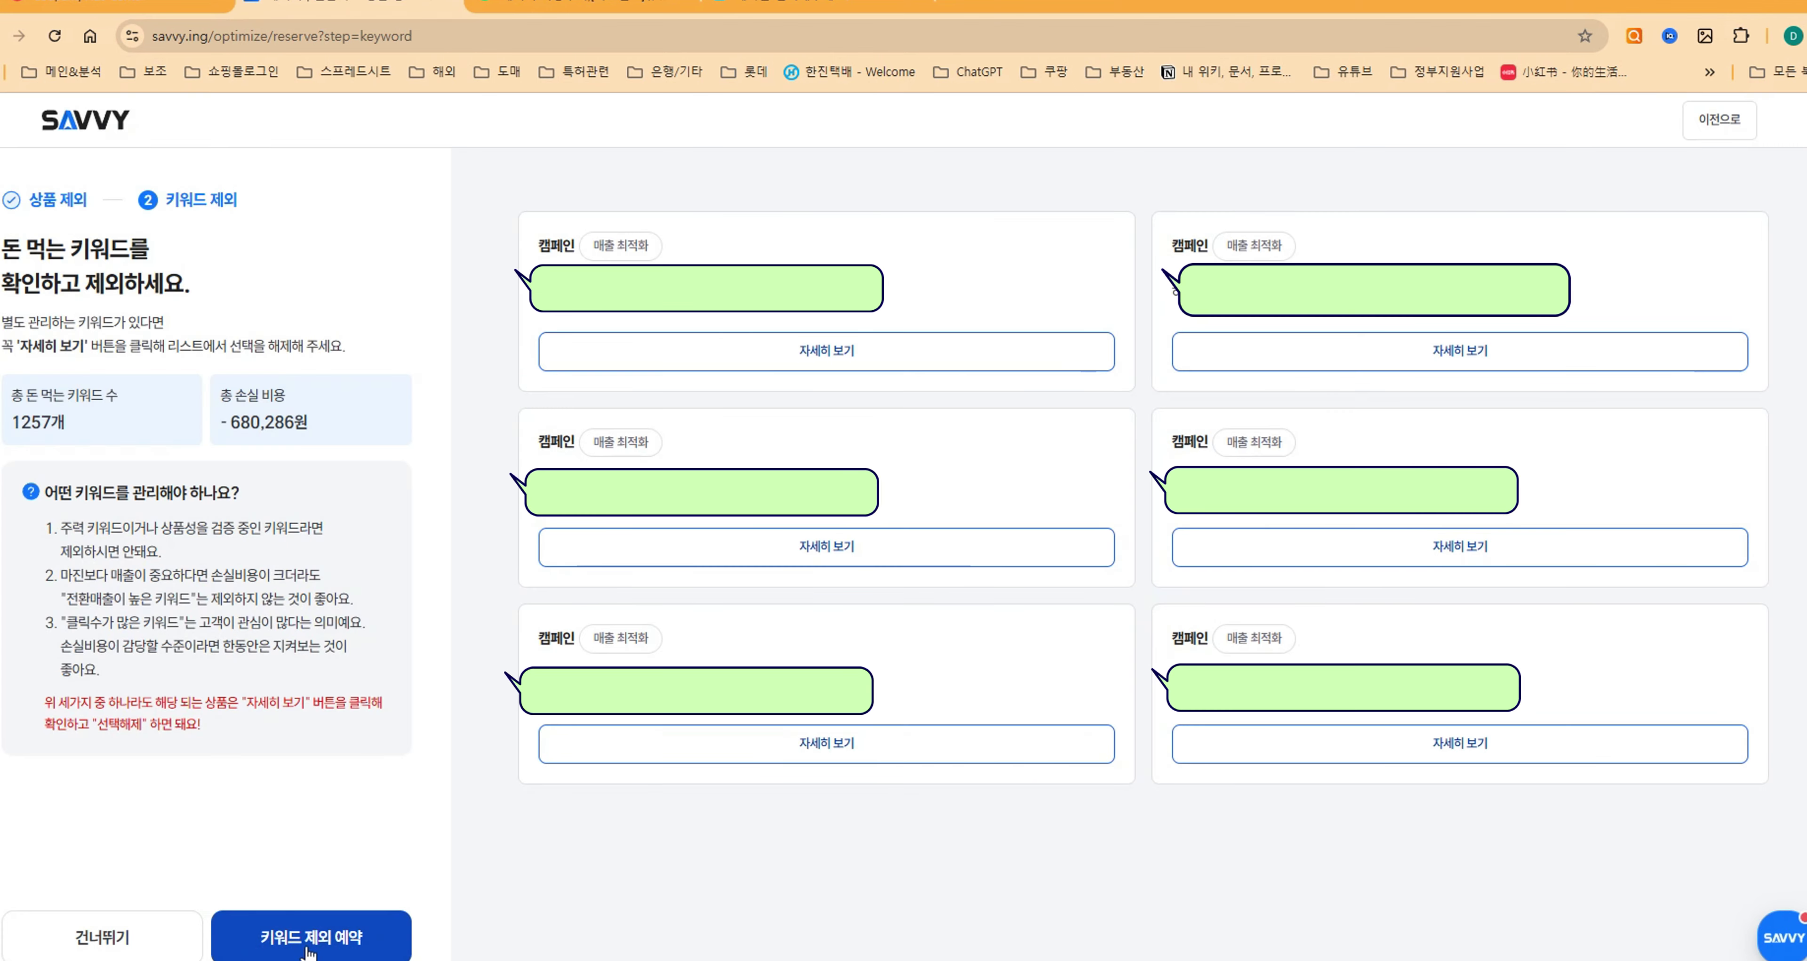
# Bring up the keyword exclusion reservation summary and close it without completing the reservation
pyautogui.click(312, 937)
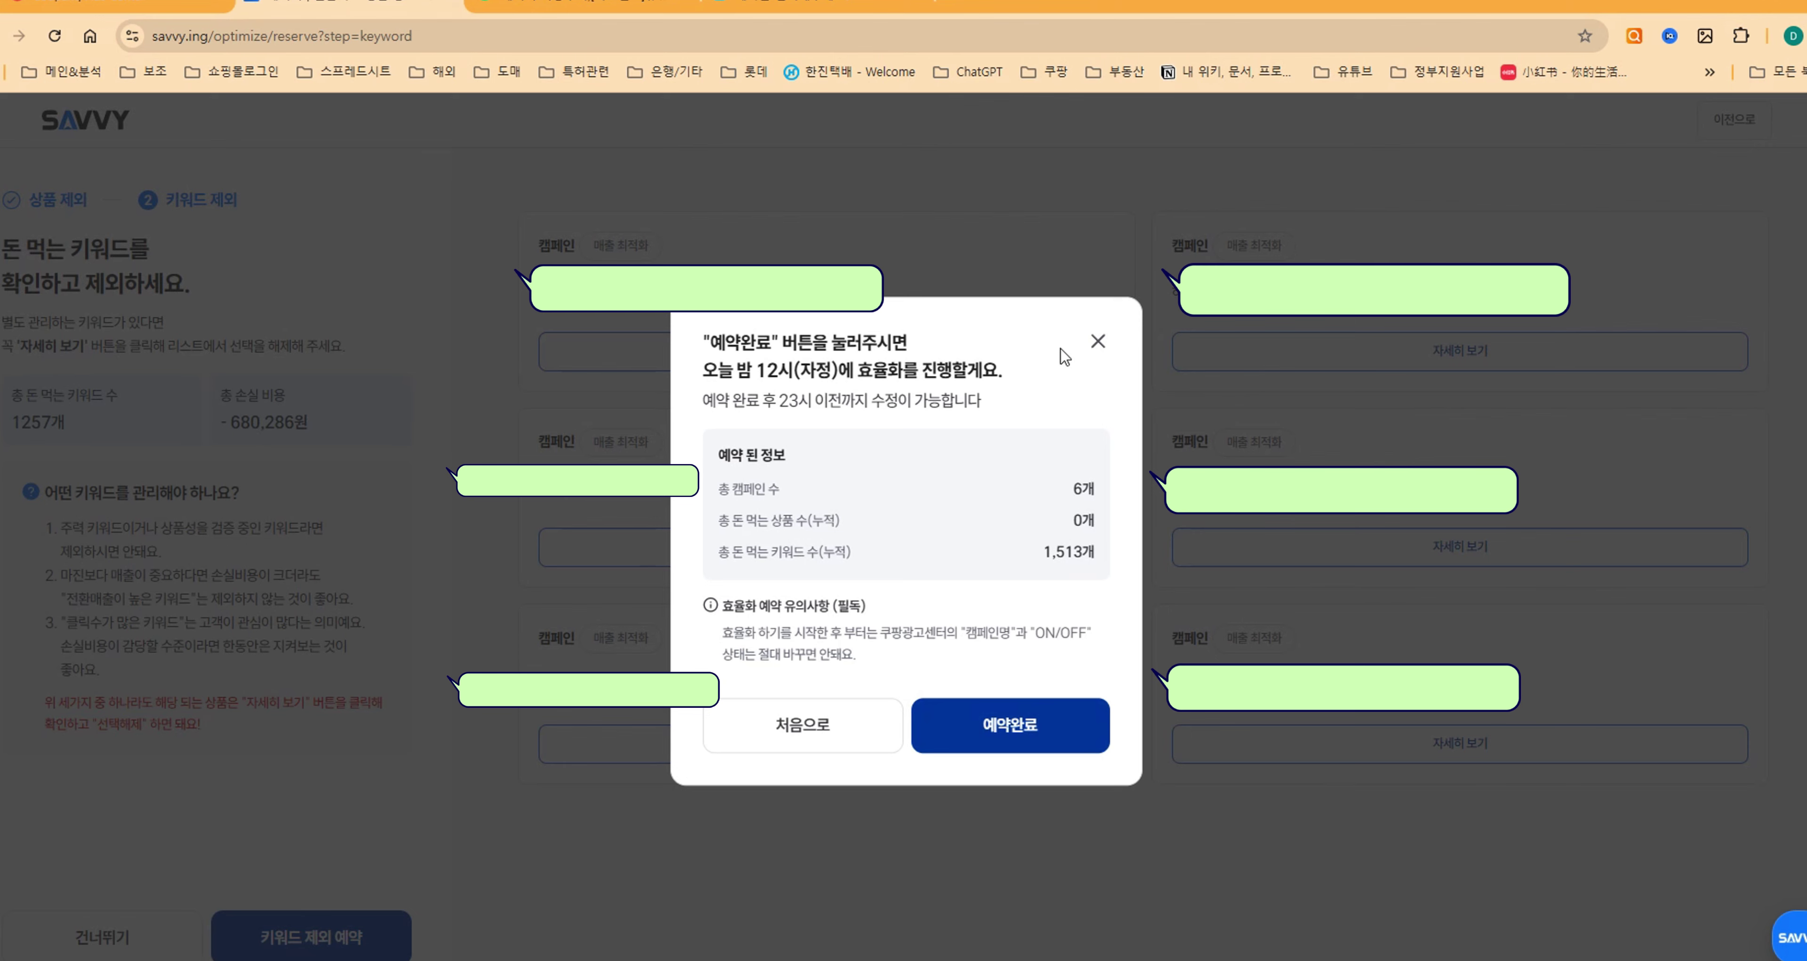
pyautogui.click(1098, 343)
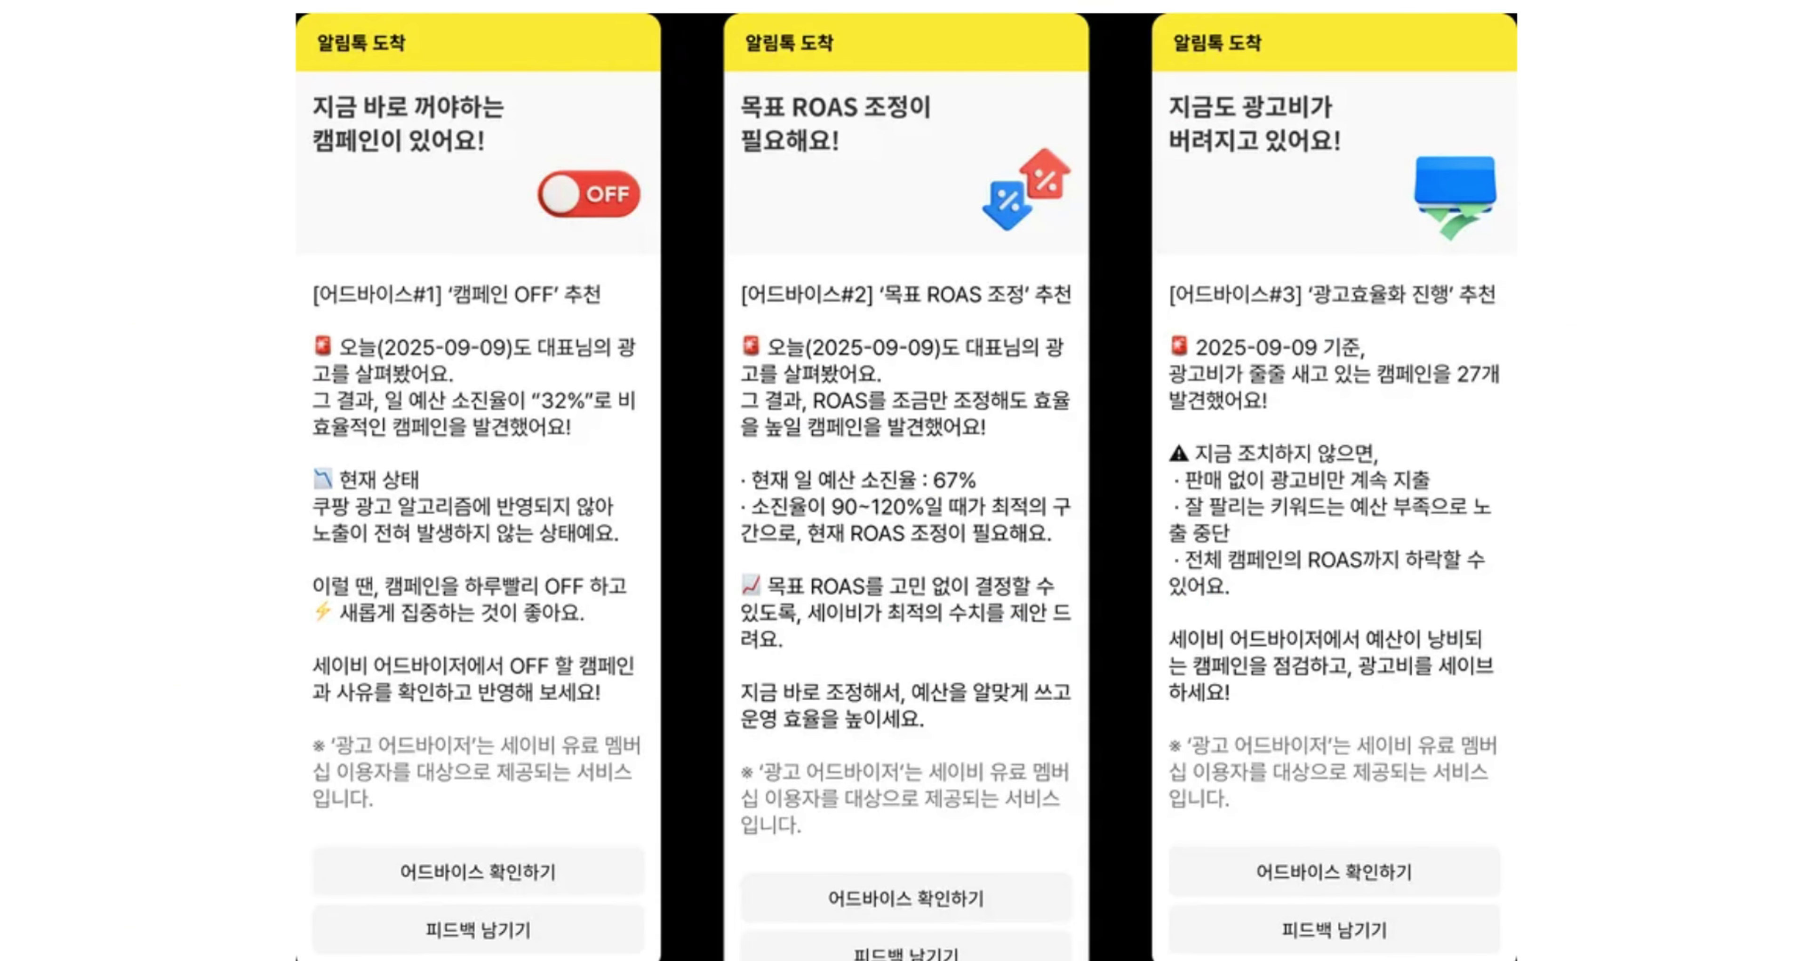
# Open the customized ad advice list for the campaigns from the ad advisor guide
pyautogui.press('Escape')
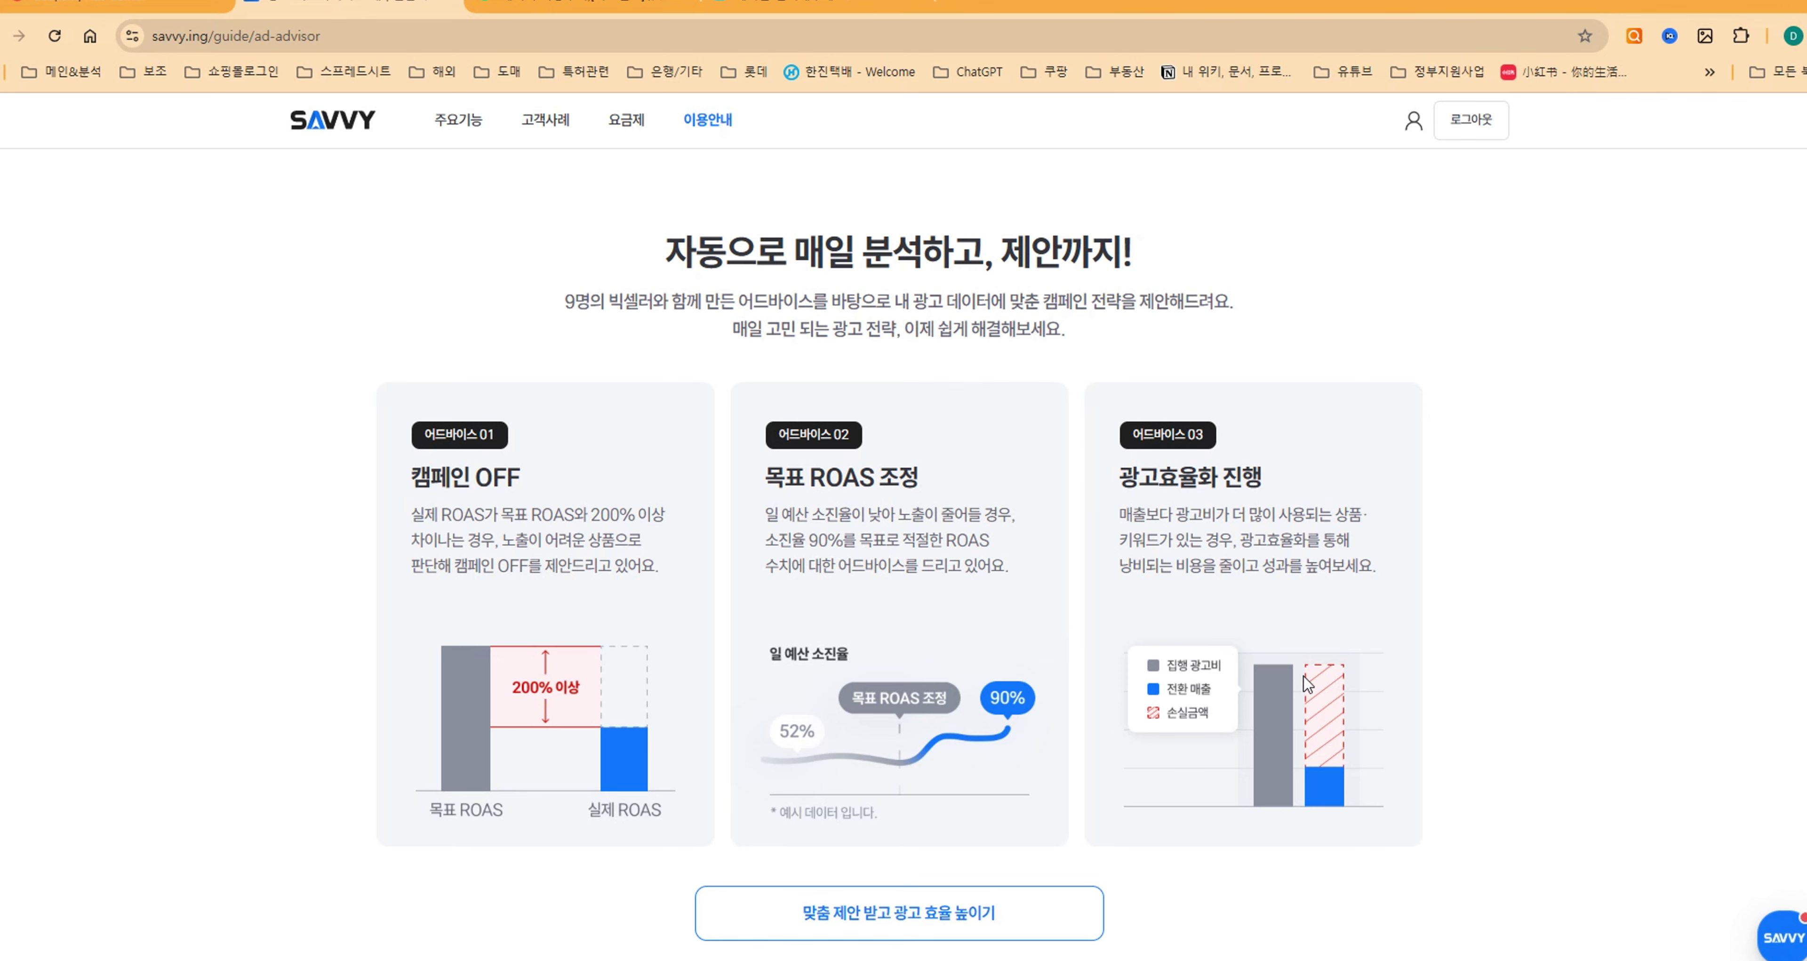
pyautogui.scroll(7, 1009, 408)
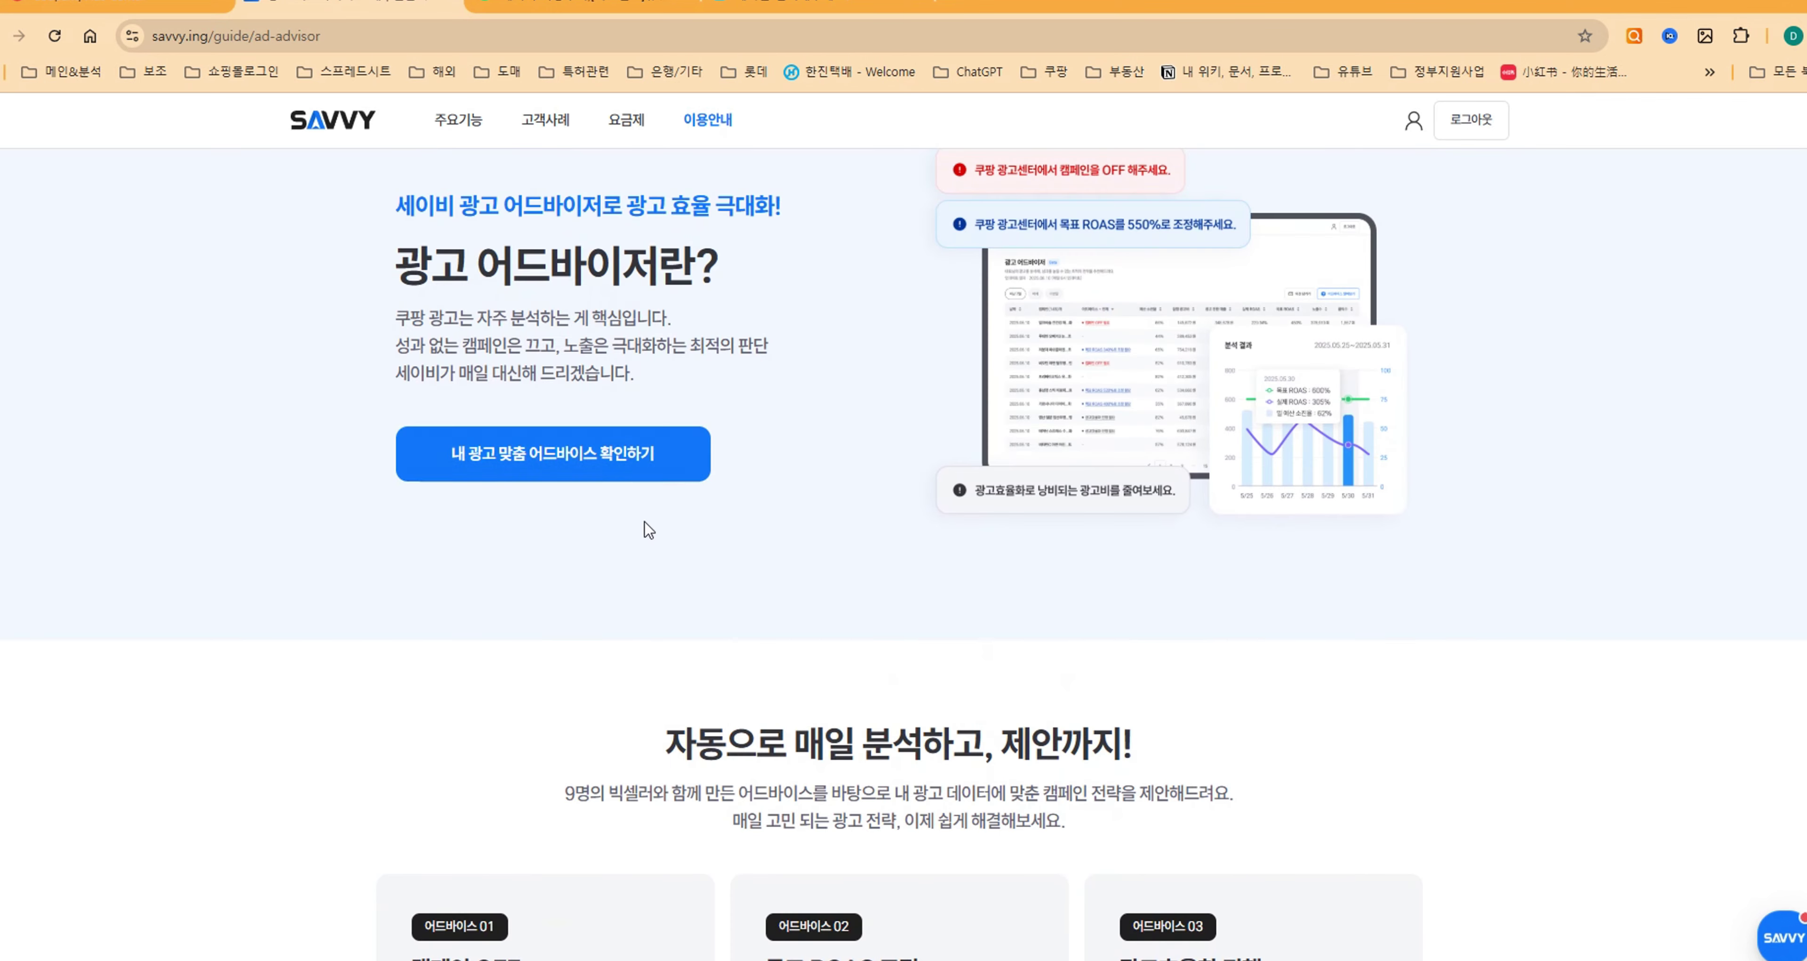
pyautogui.click(535, 469)
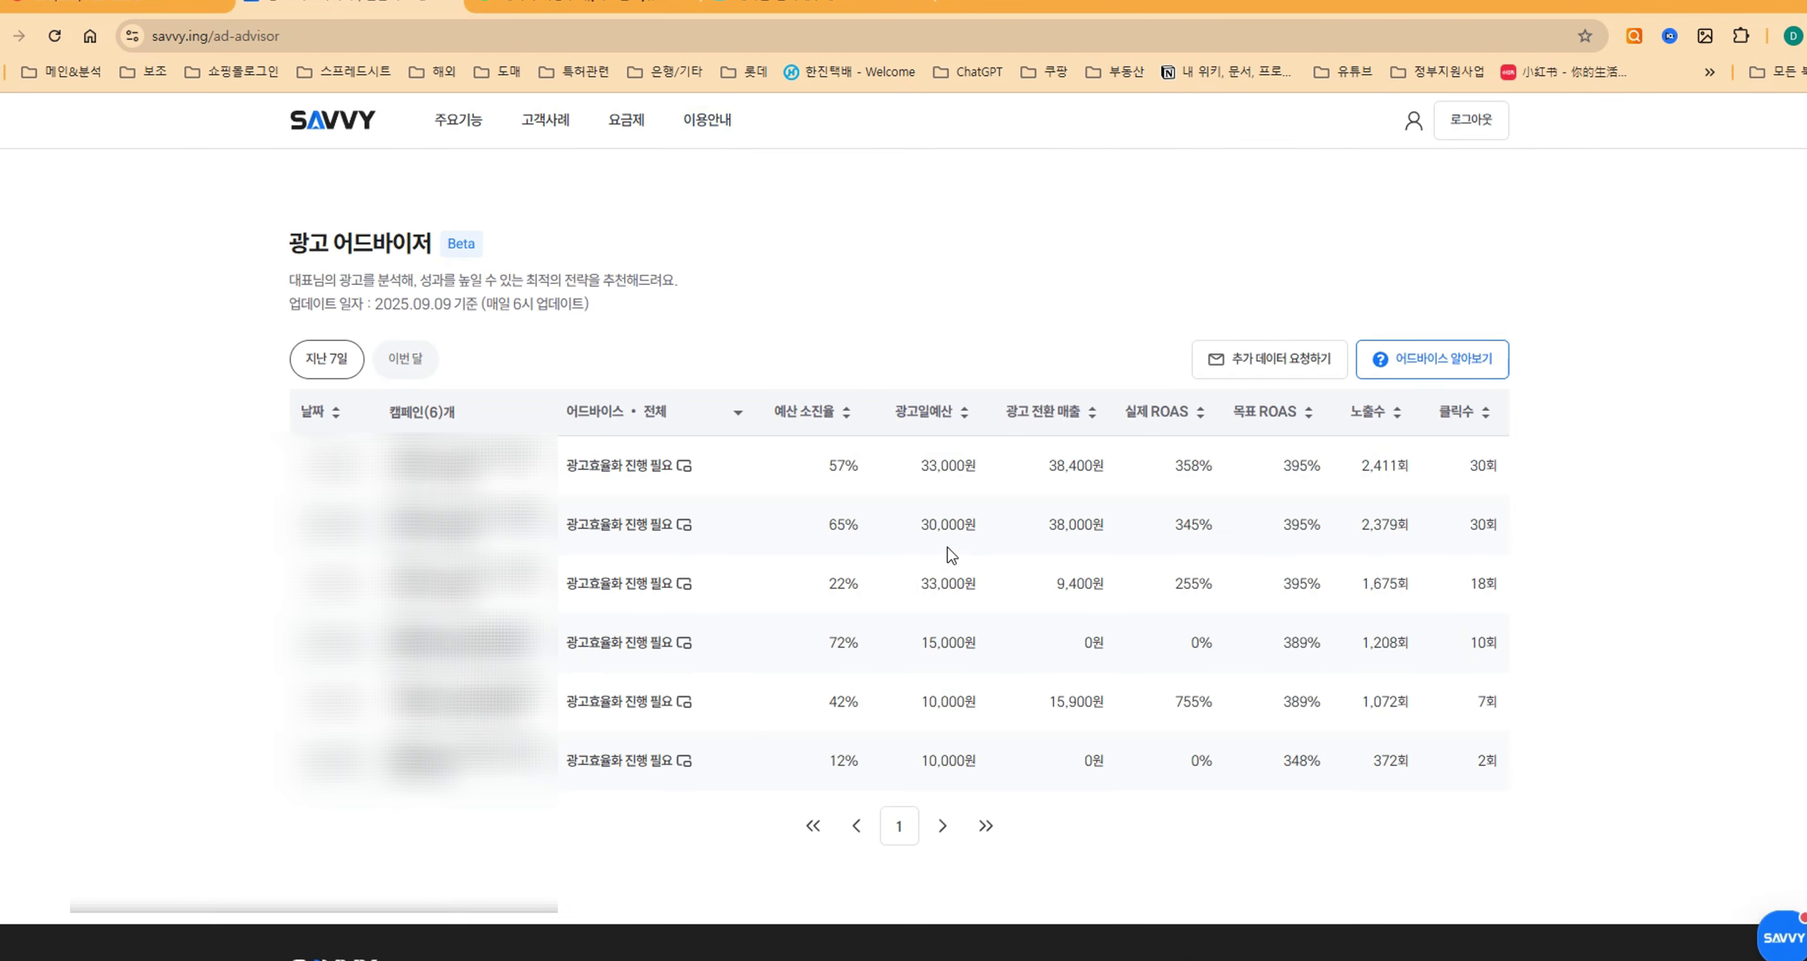